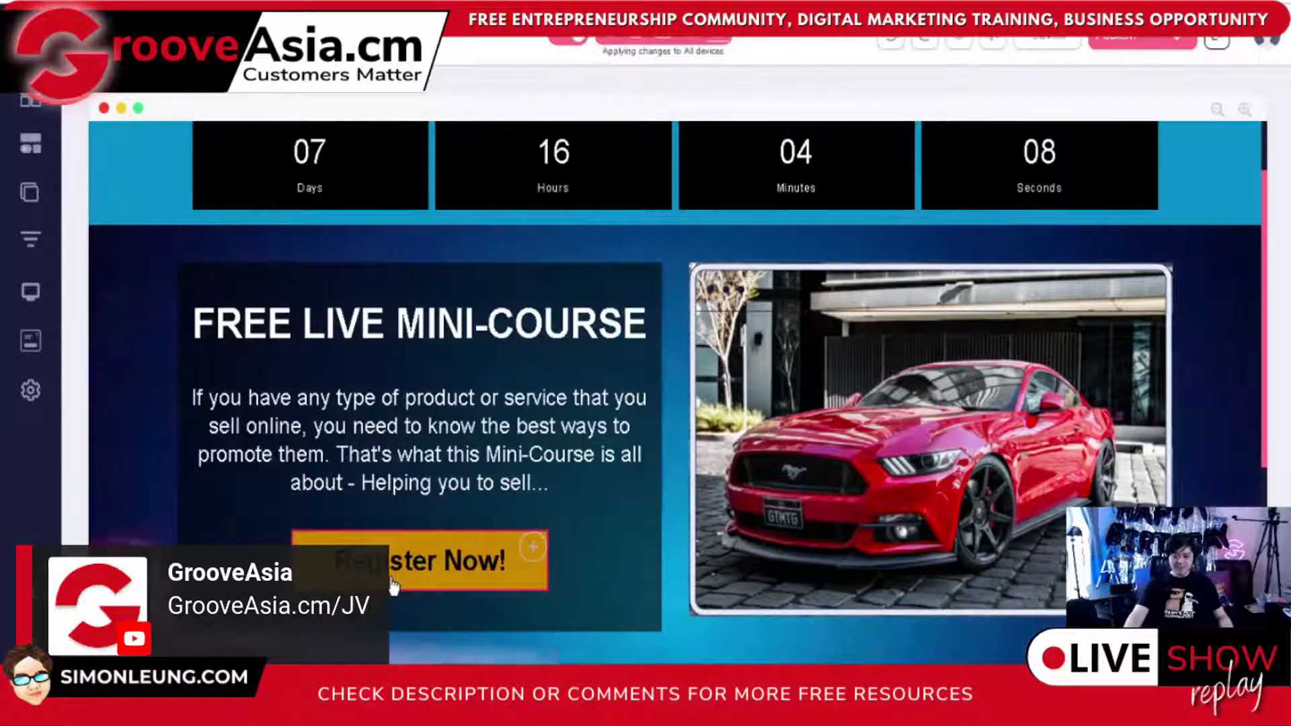
Step: Replace the Register Now button's grooveover.to link with the GrooveAsia affiliate URL, then select it for copying
left_click(393, 582)
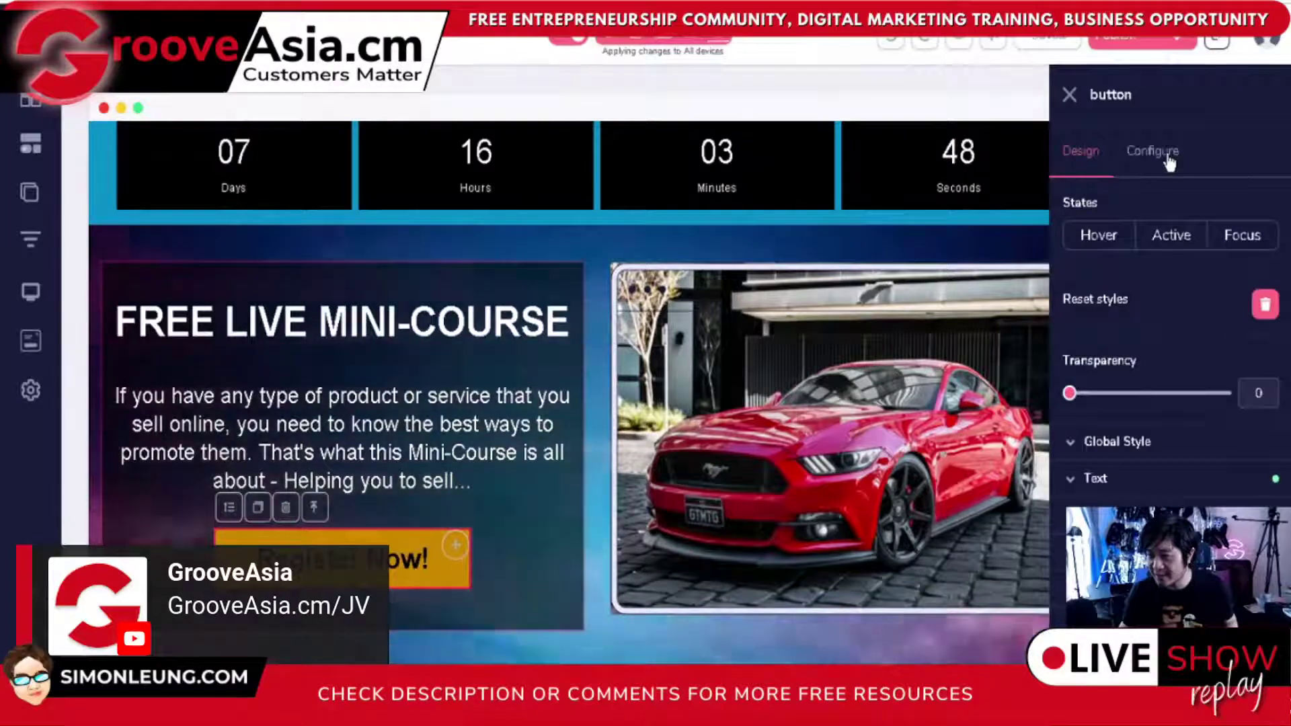
left_click(1170, 161)
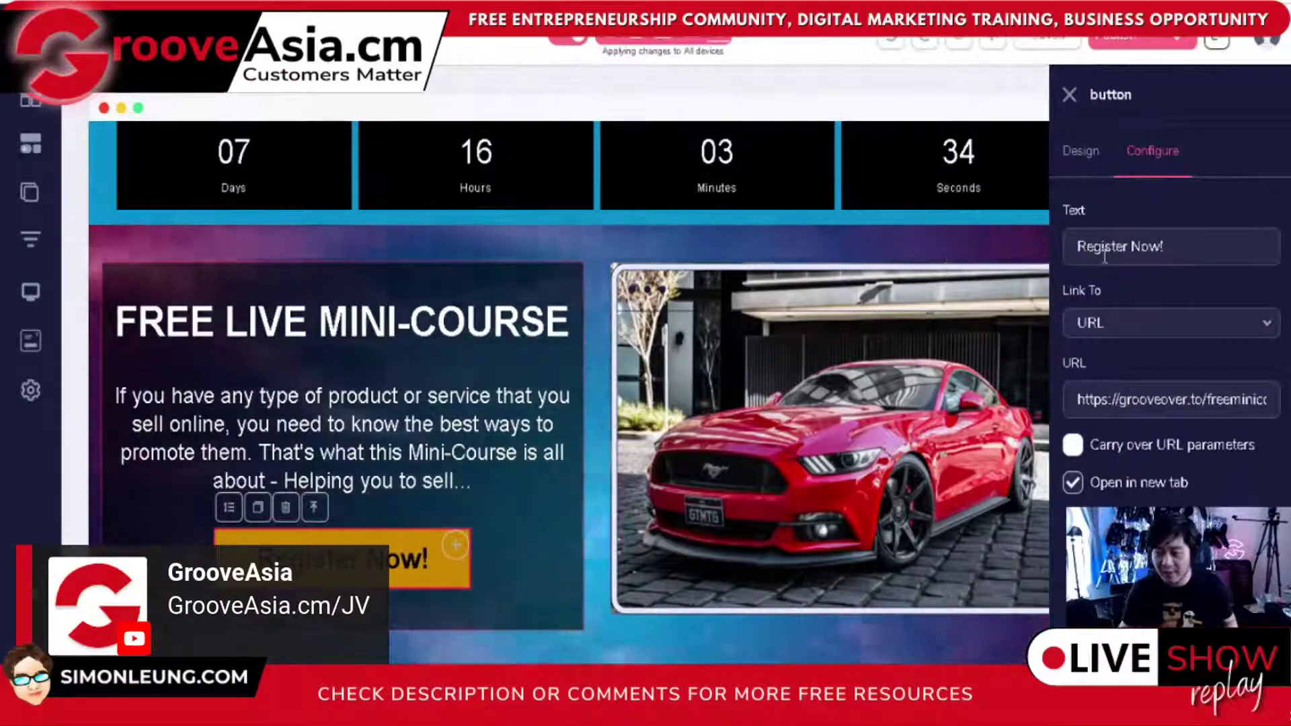
left_click_drag(1204, 247, 1078, 249)
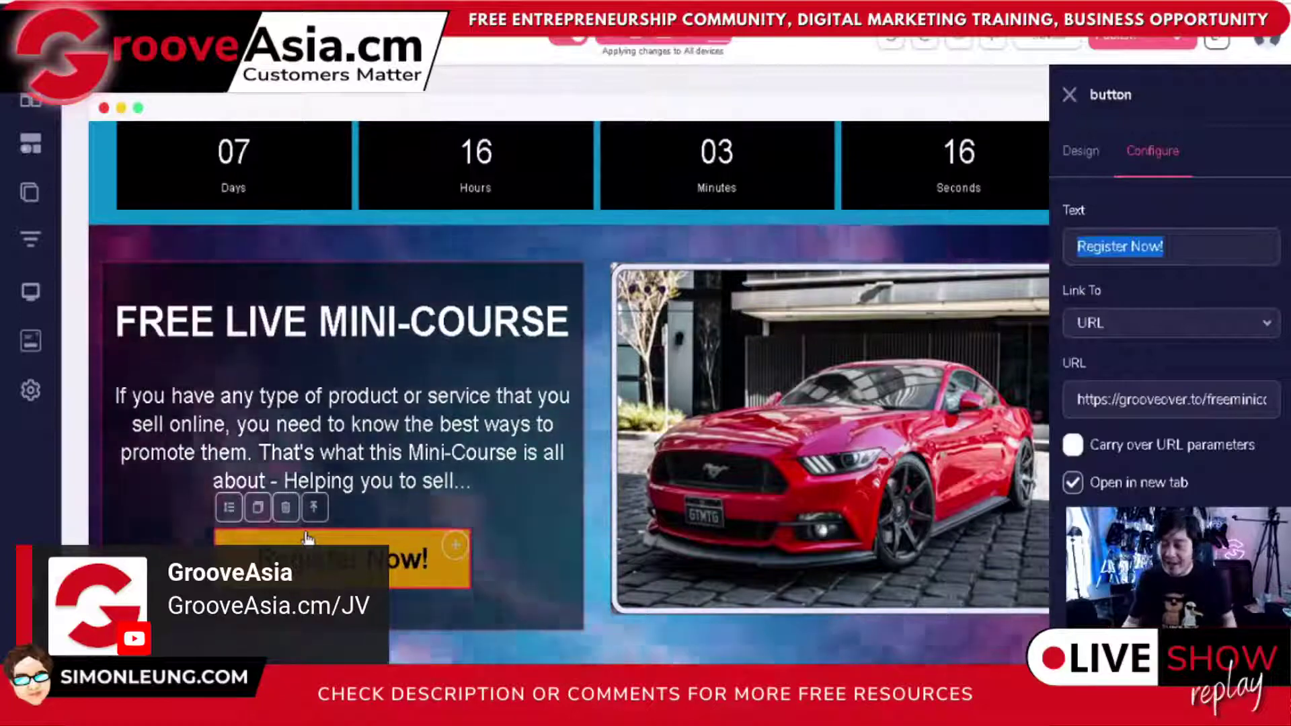
left_click(1085, 398)
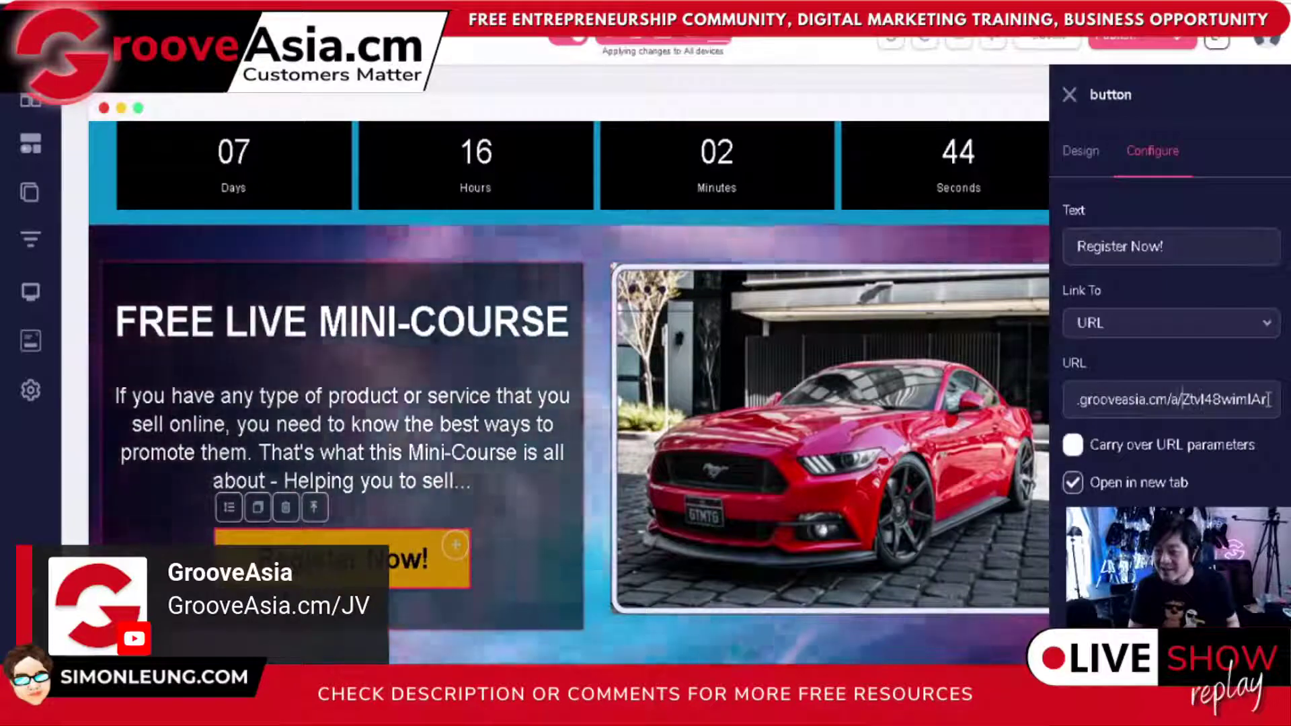
key("Left")
key("Left")
key("Left")
key("Left")
key("Left")
key("Left")
key("Left")
key("Left")
key("Left")
key("Left")
key("Left")
key("Left")
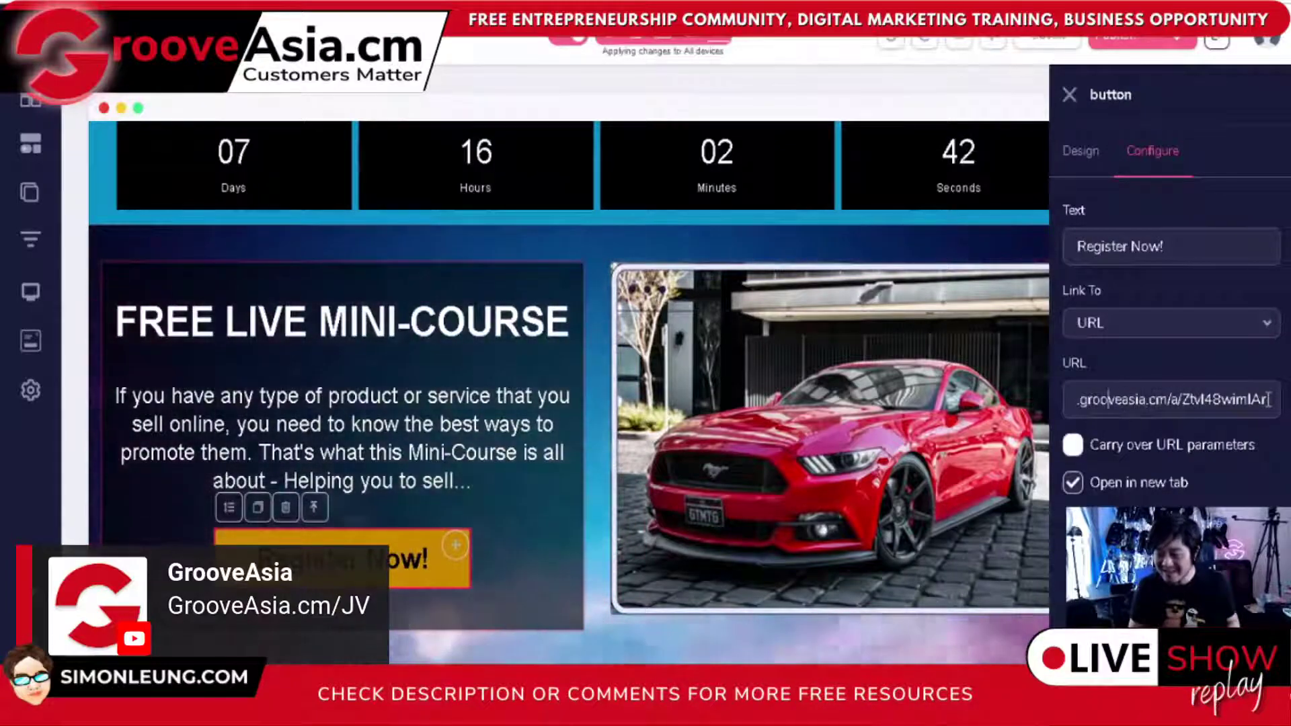
key("Left")
key("Left")
key("Left")
key("Left")
key("Left")
key("Left")
key("Left")
key("Left")
key("Left")
key("Left")
key("Left")
key("Left")
key("Left")
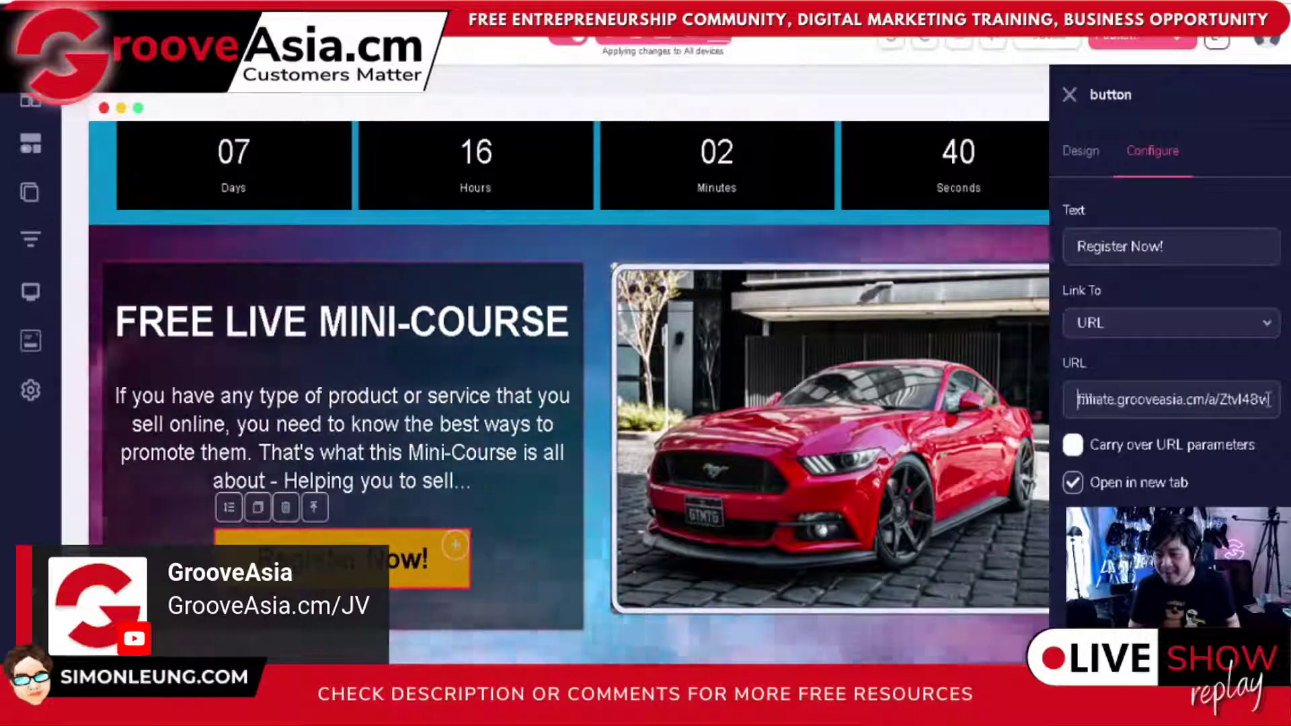
key("Left")
key("Left")
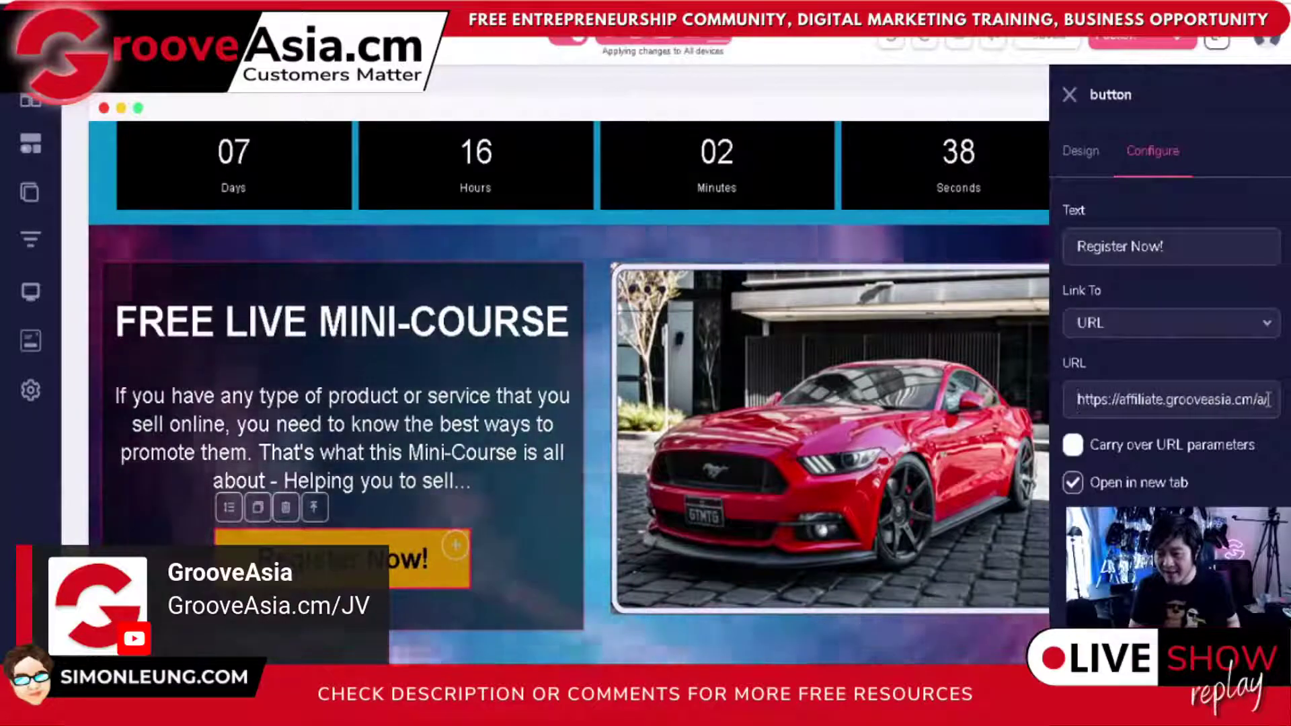
key("ctrl+a")
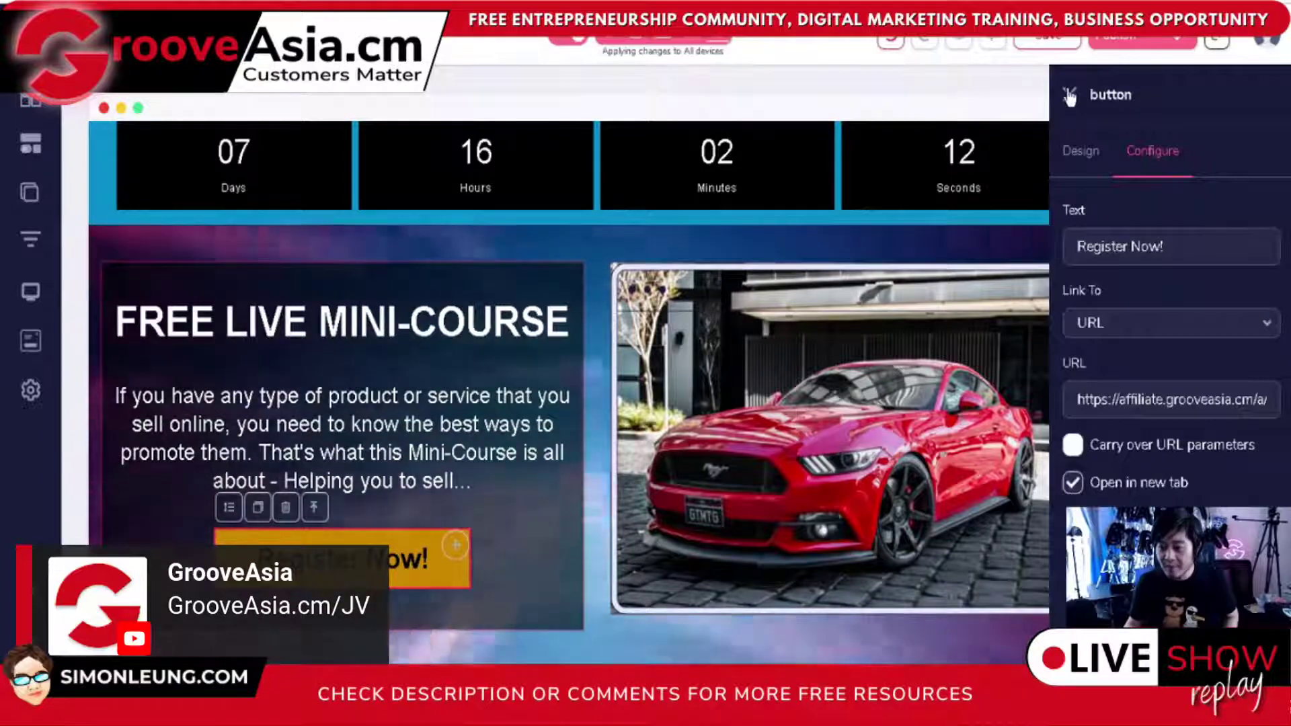
left_click(1070, 96)
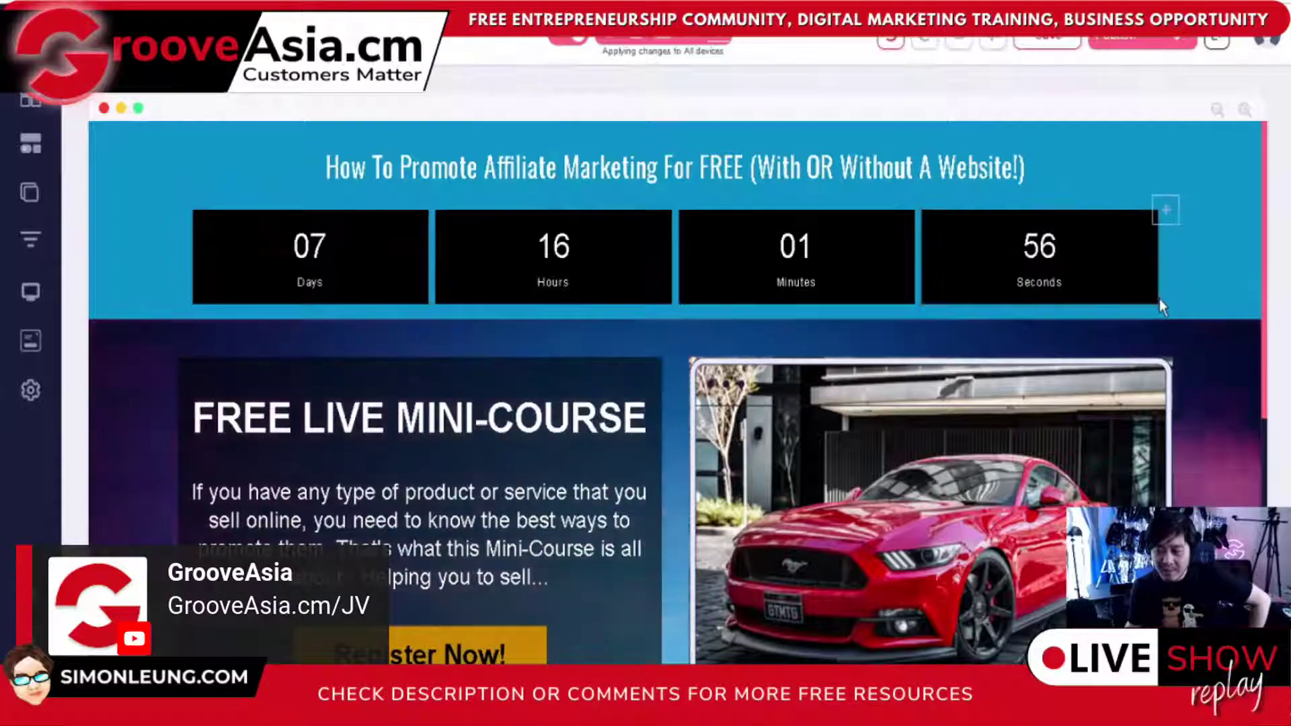
left_click(1158, 299)
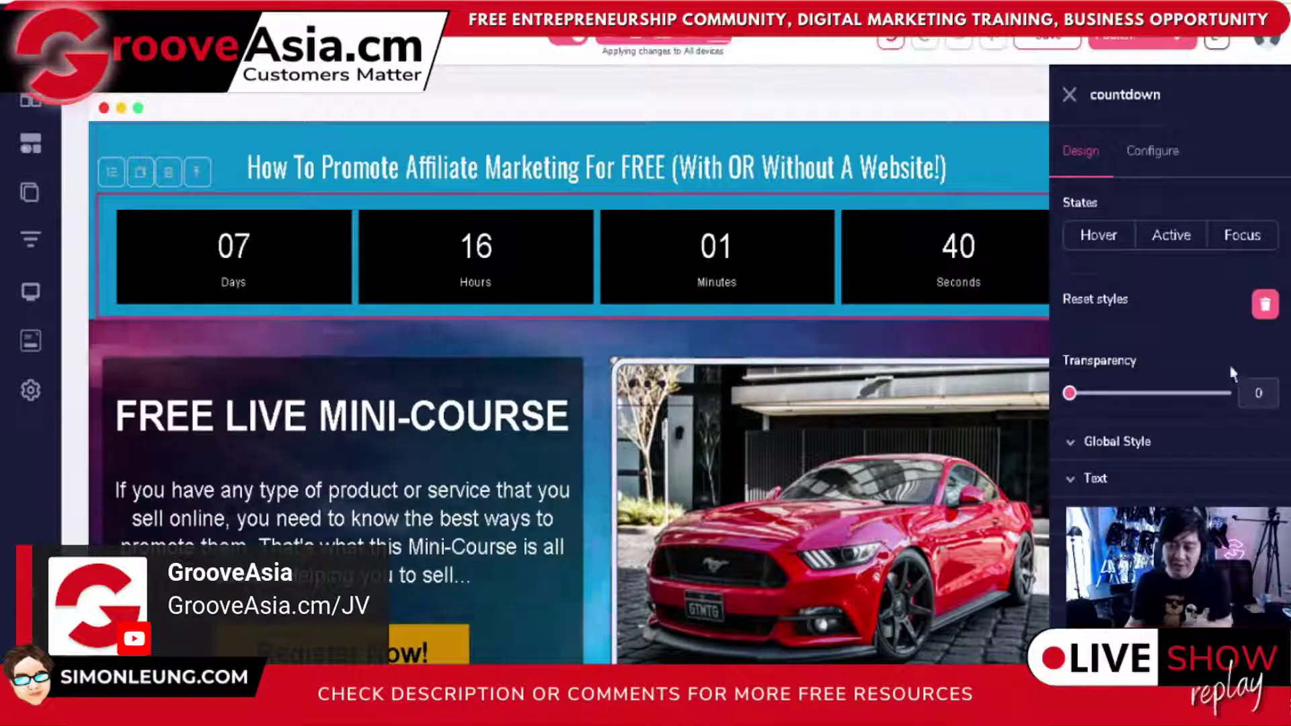
left_click(1170, 167)
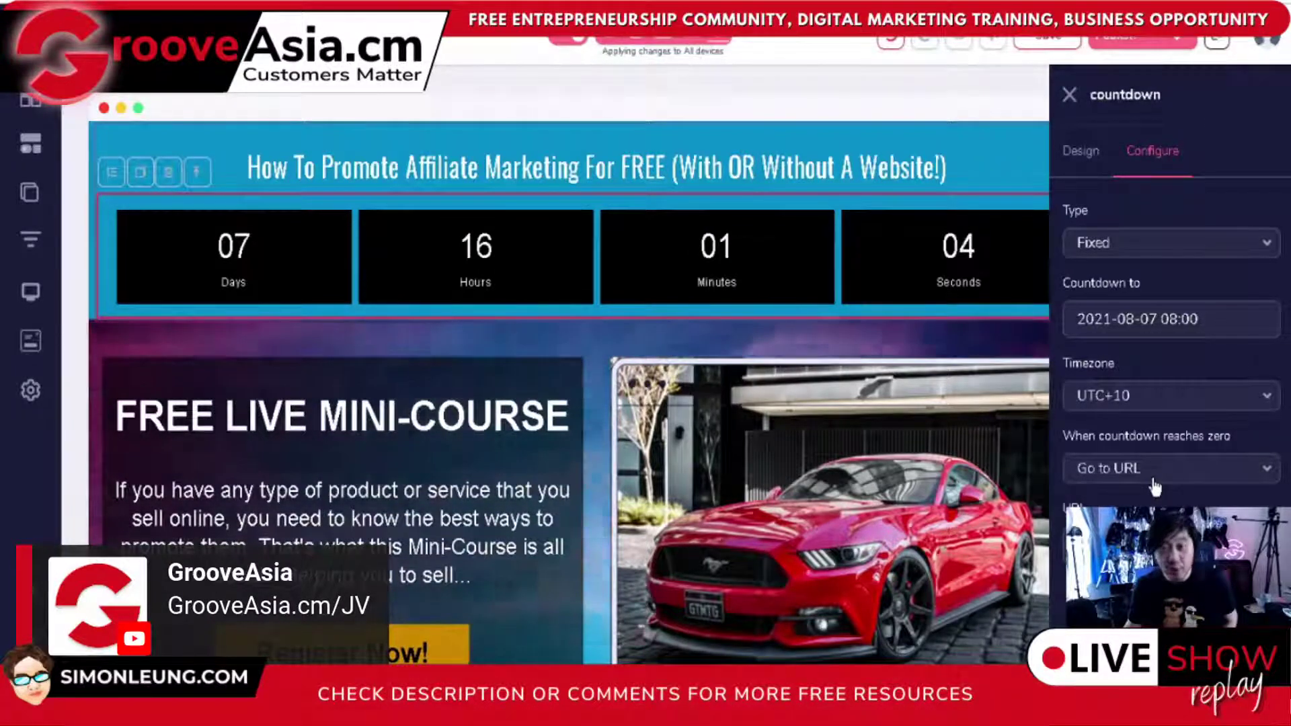
Step: Replace the countdown's Go to URL redirect address with the GrooveAsia affiliate link
left_click(1257, 477)
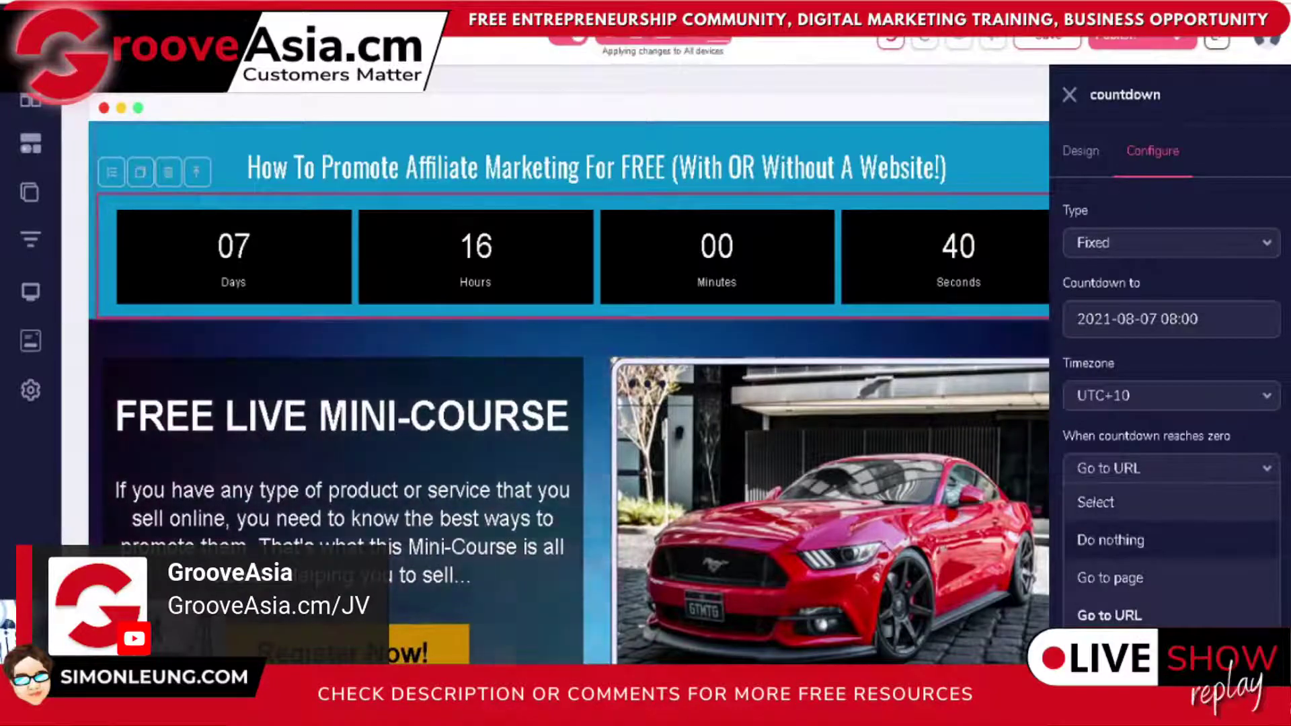
left_click(1173, 542)
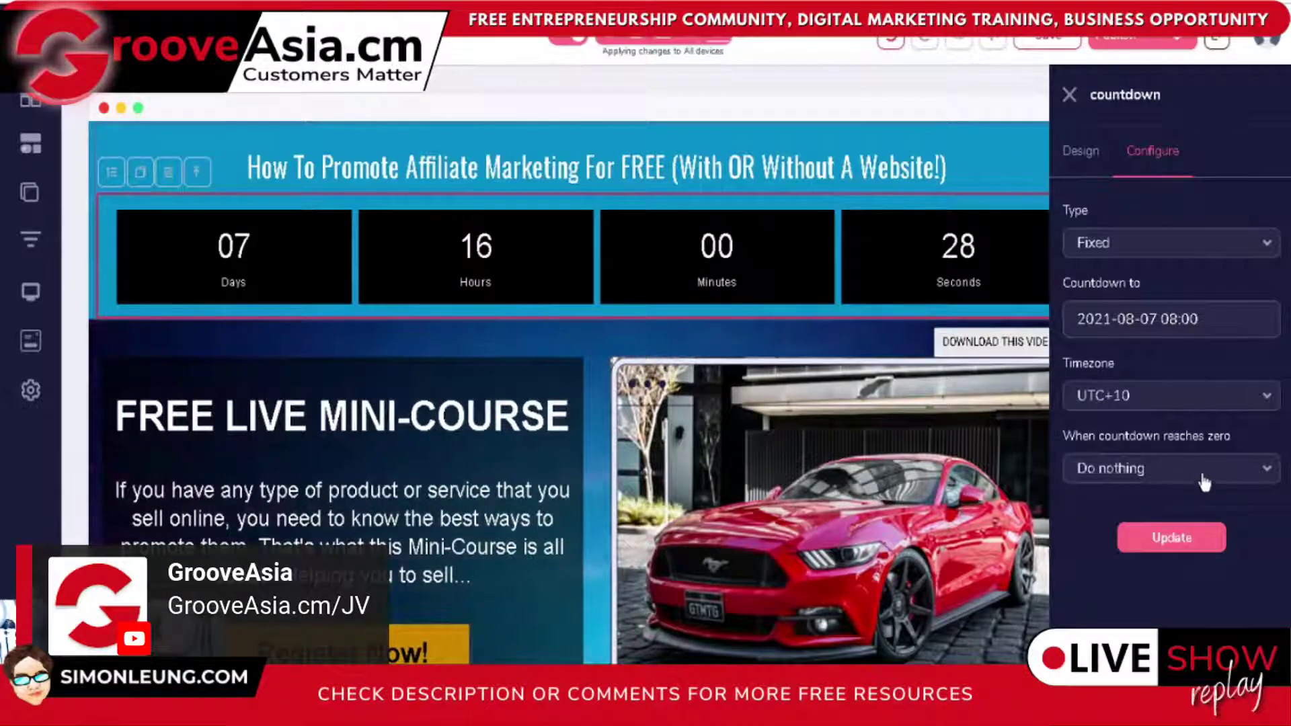
left_click(1258, 472)
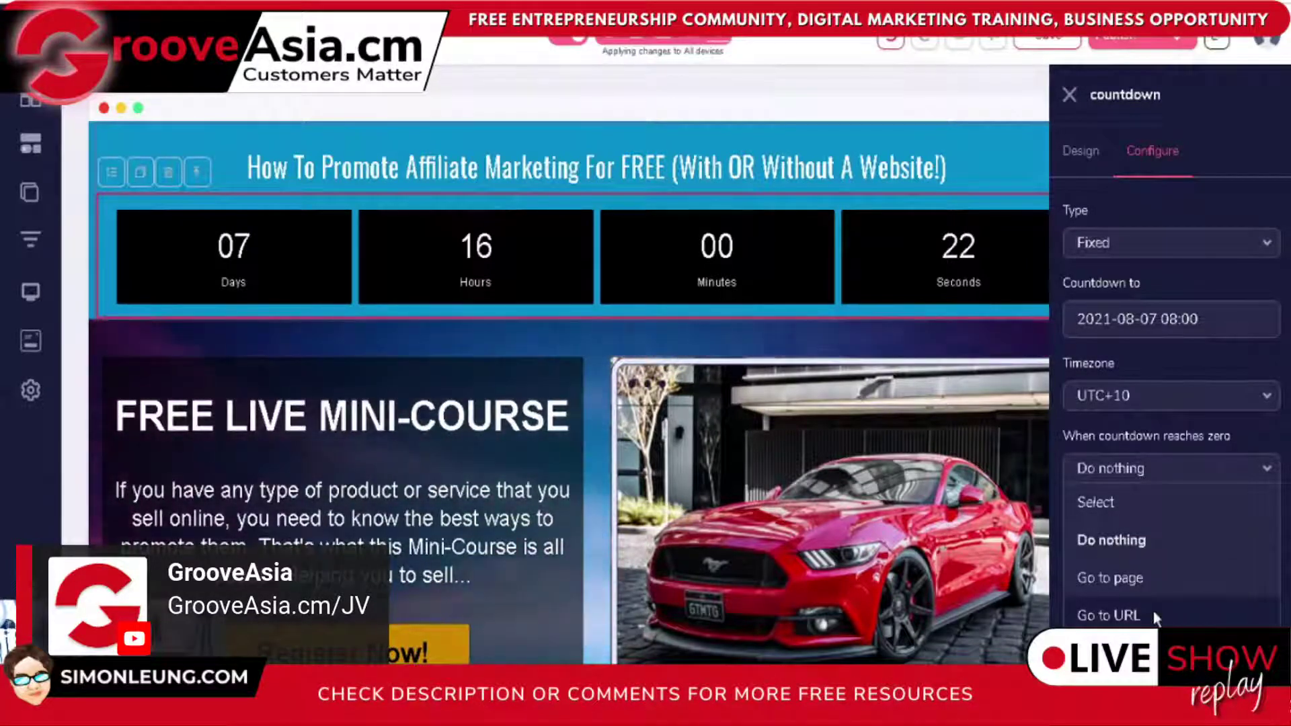
left_click(1159, 616)
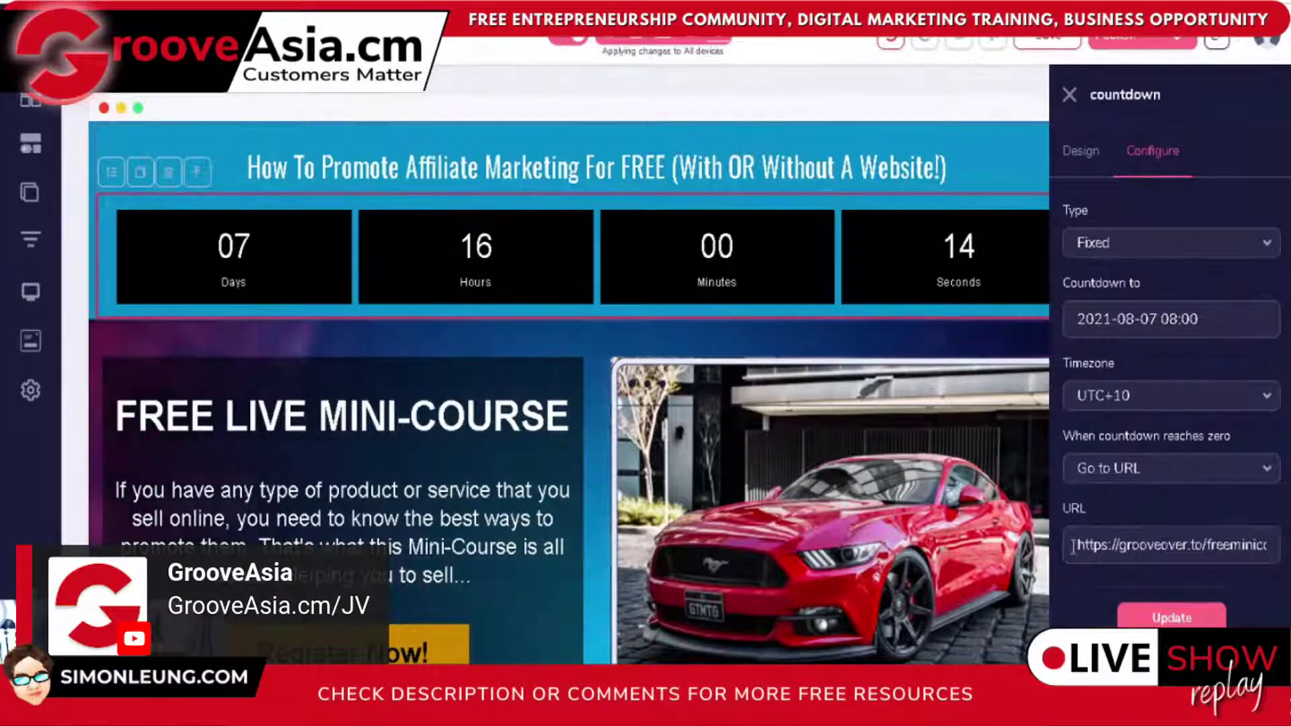
left_click_drag(1073, 546, 1270, 546)
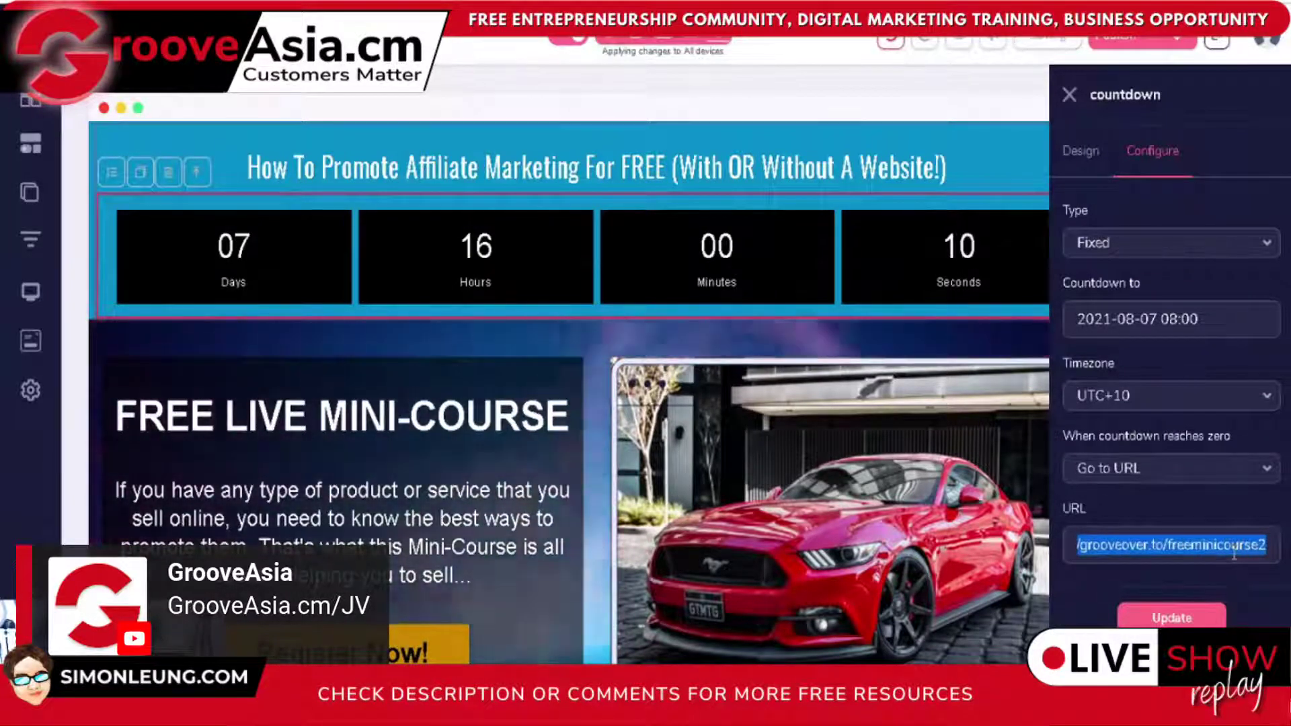
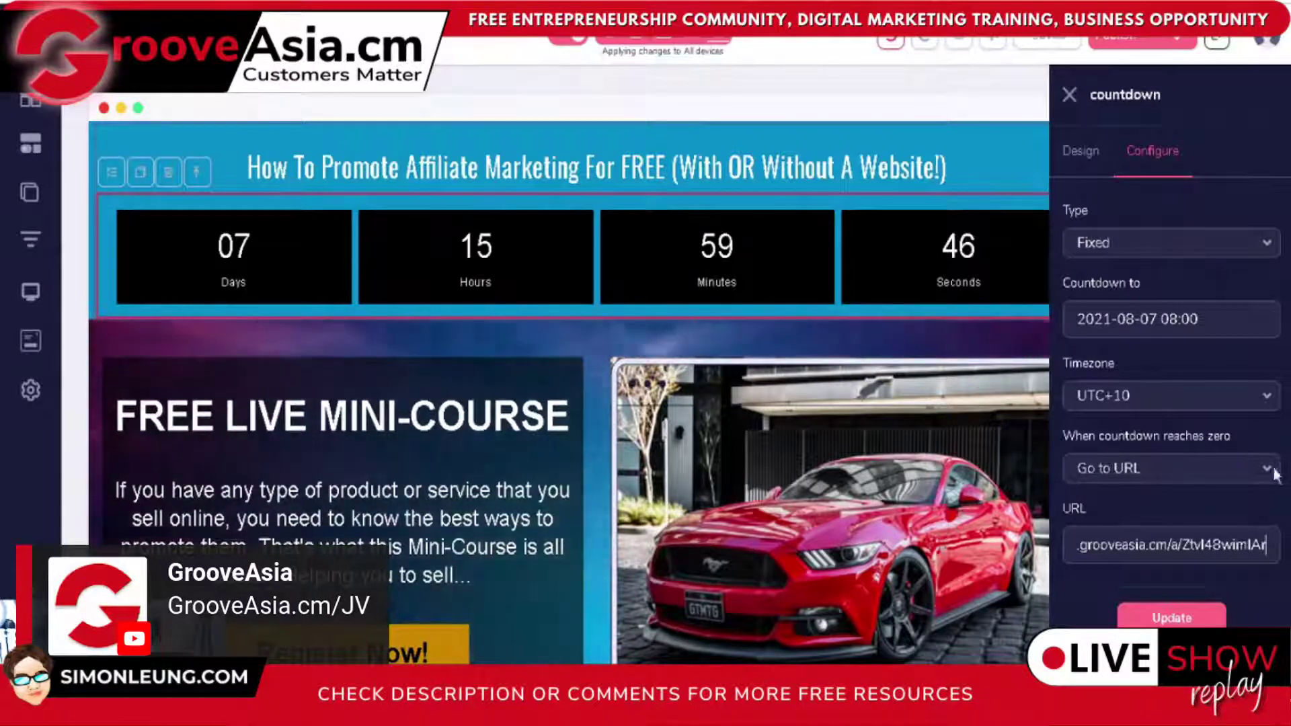
left_click_drag(1079, 545, 1077, 548)
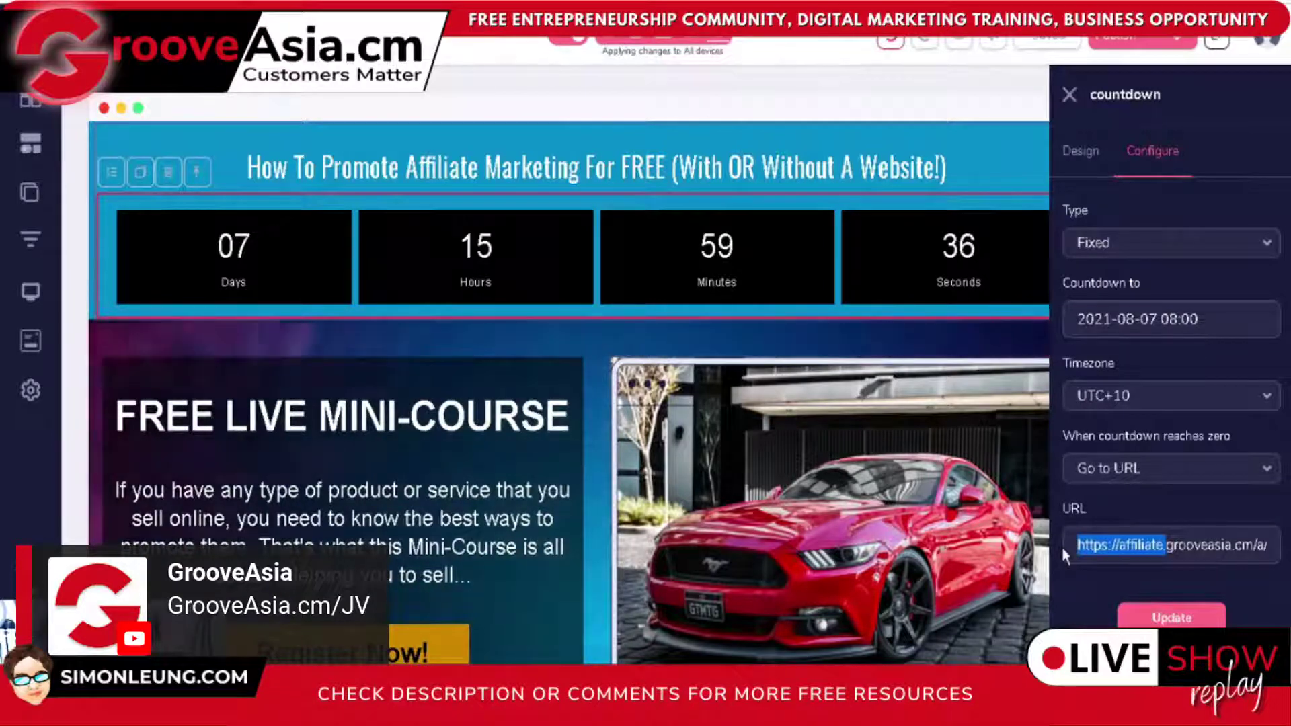
Step: Switch the countdown's zero action to Do nothing and apply the update
left_click(1266, 477)
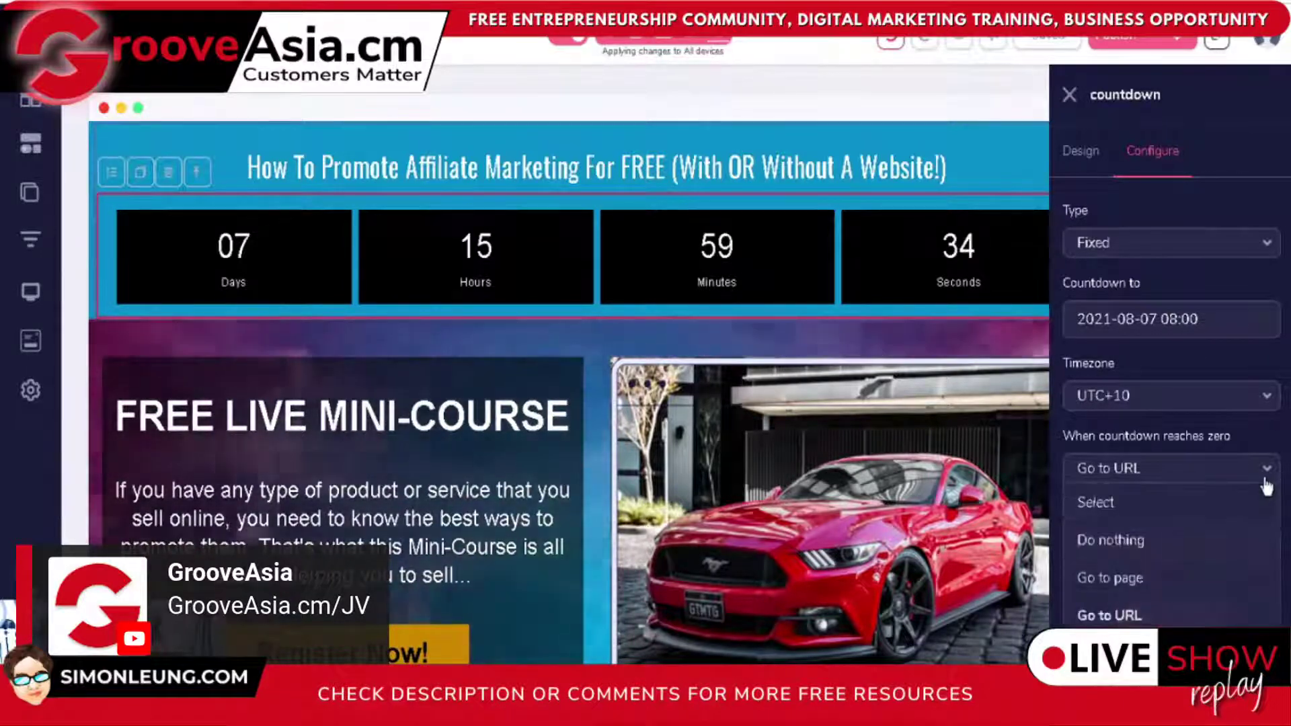
left_click(1205, 555)
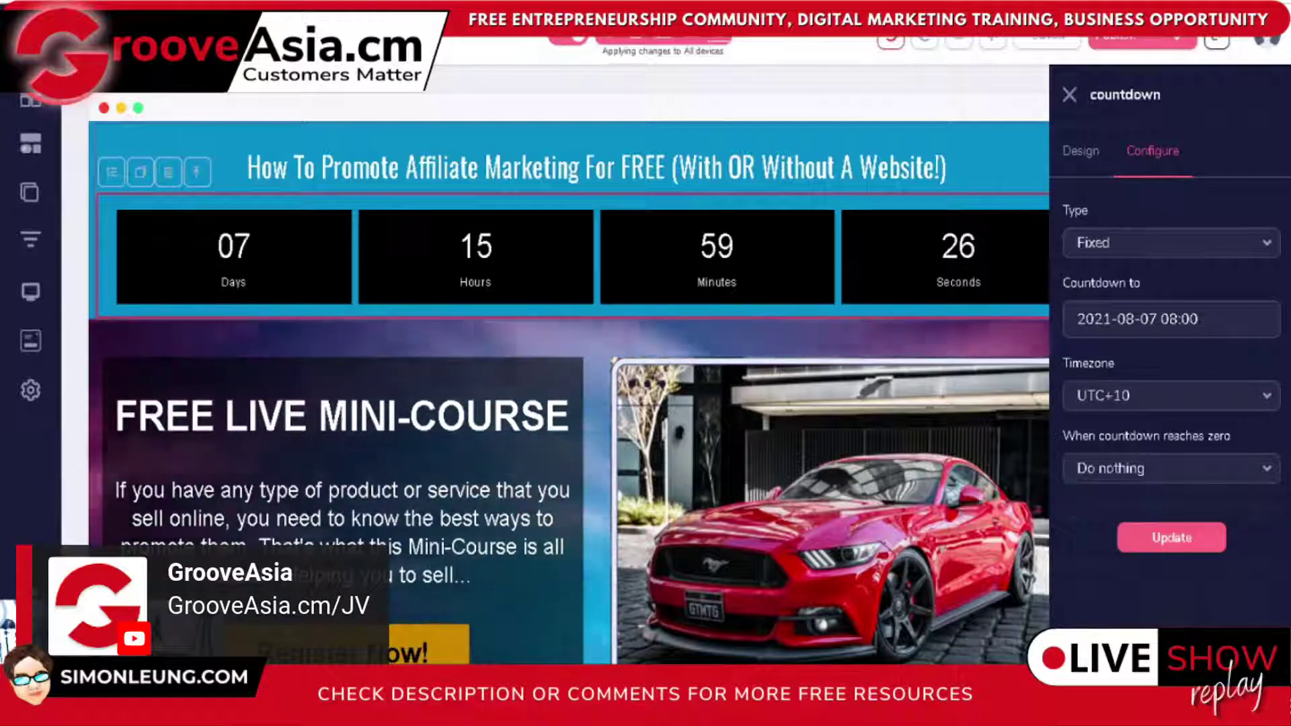
left_click(1196, 548)
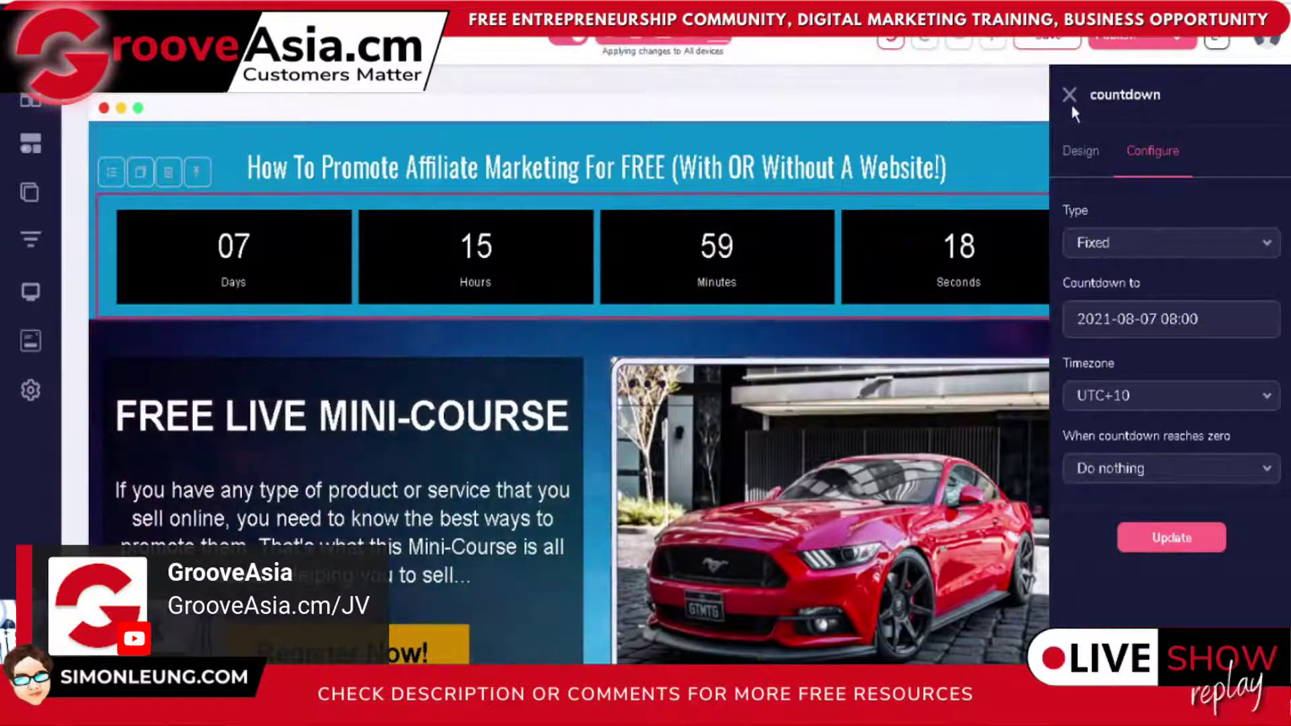
Step: Show the car device-browser image's settings: Dark 1 style, mini-course image file, and link set to none
left_click(1069, 97)
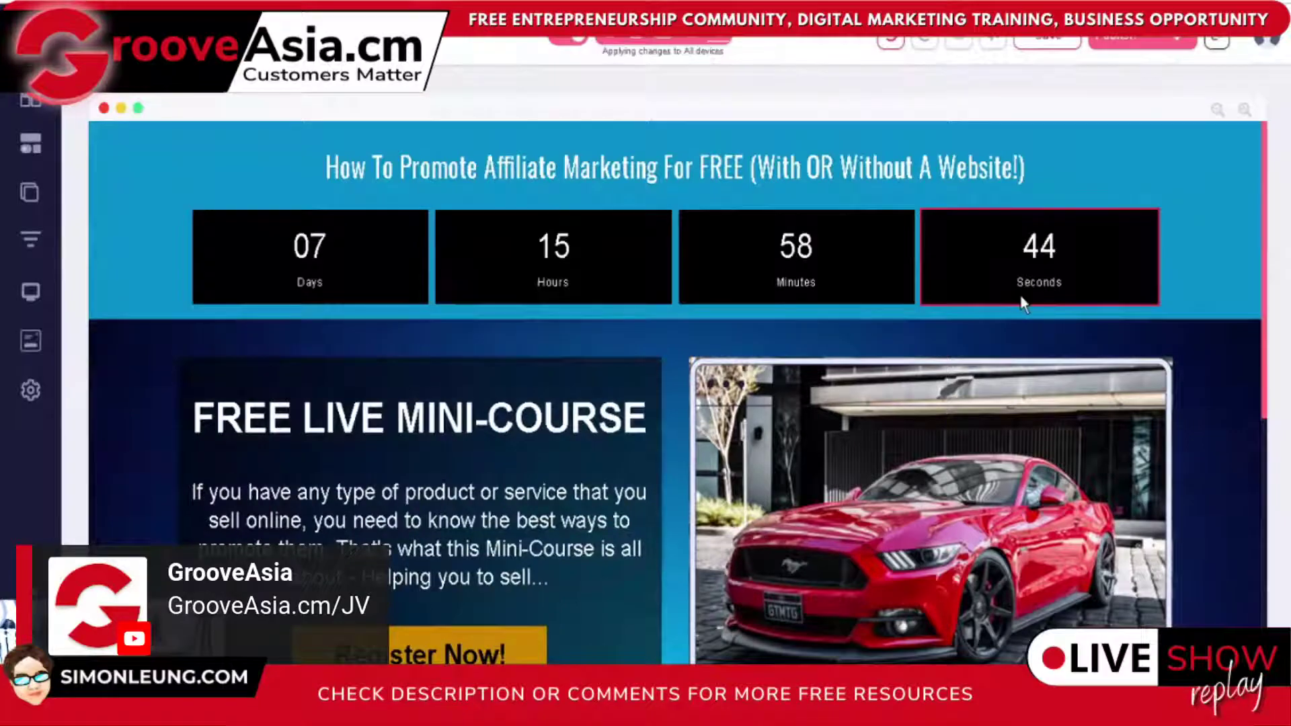
scroll(1023, 304, "down", 3)
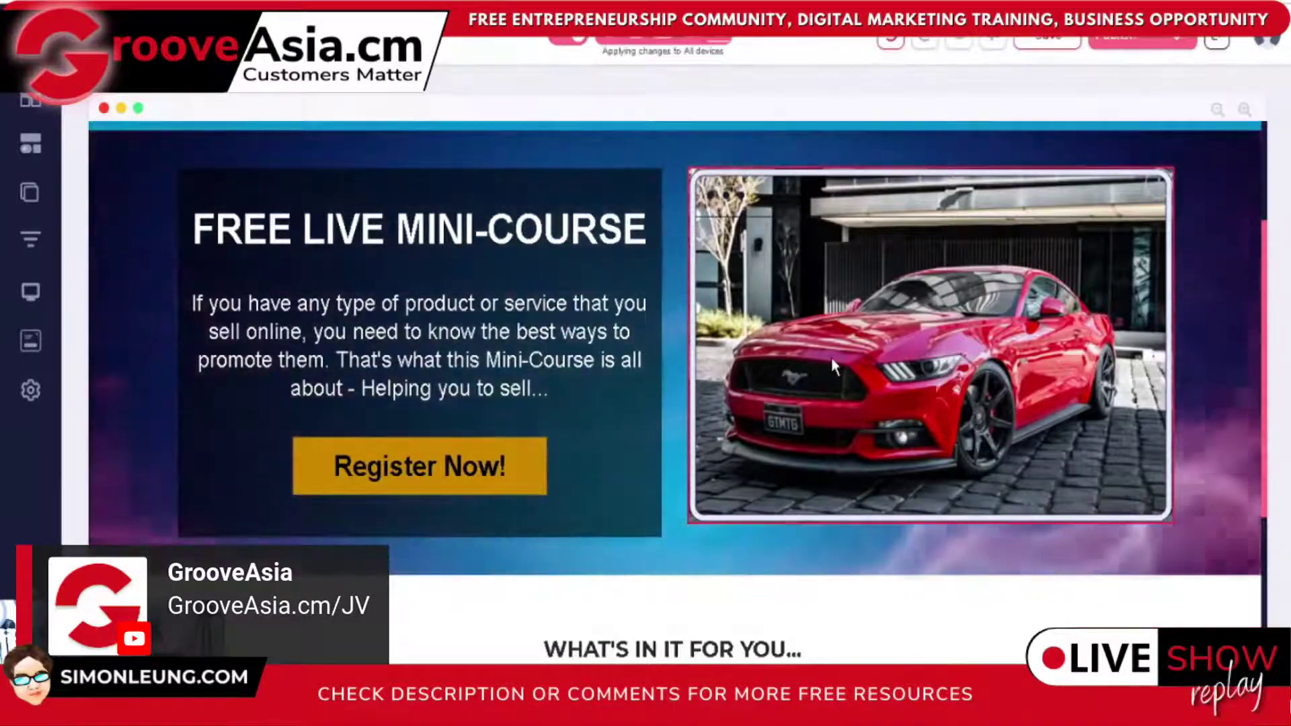
left_click(831, 357)
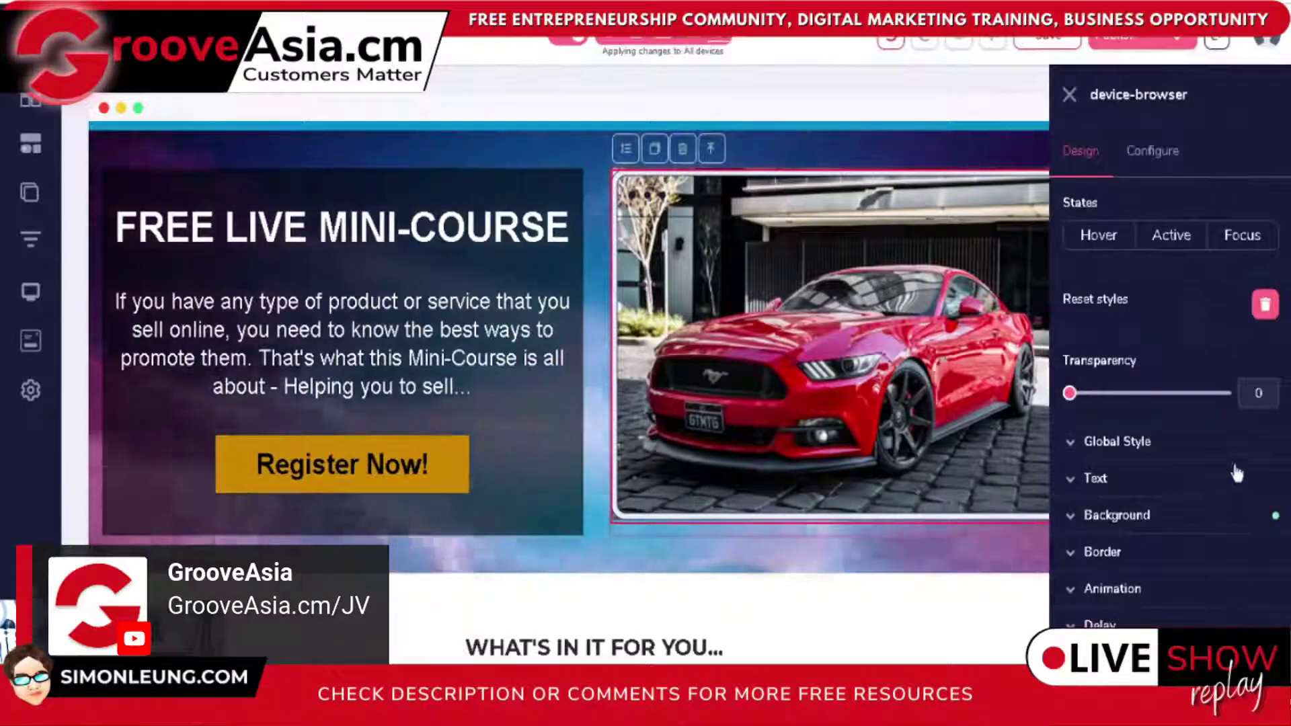
left_click(1168, 154)
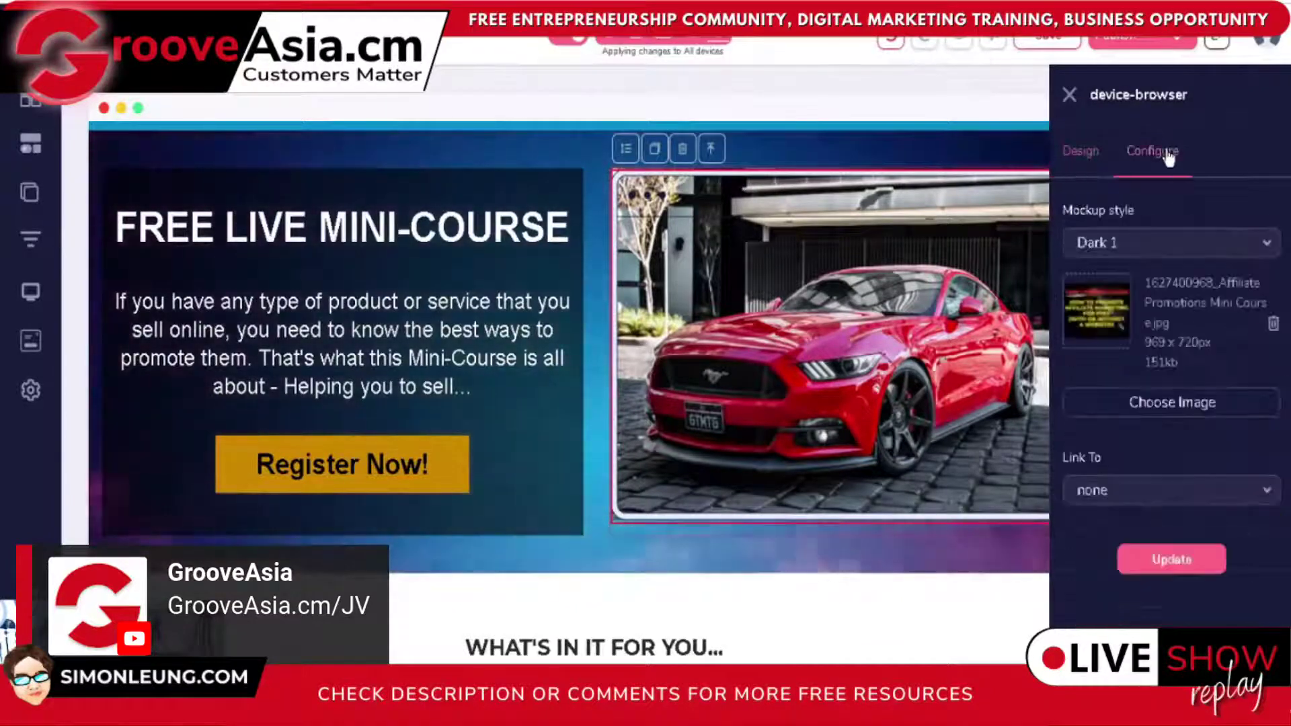
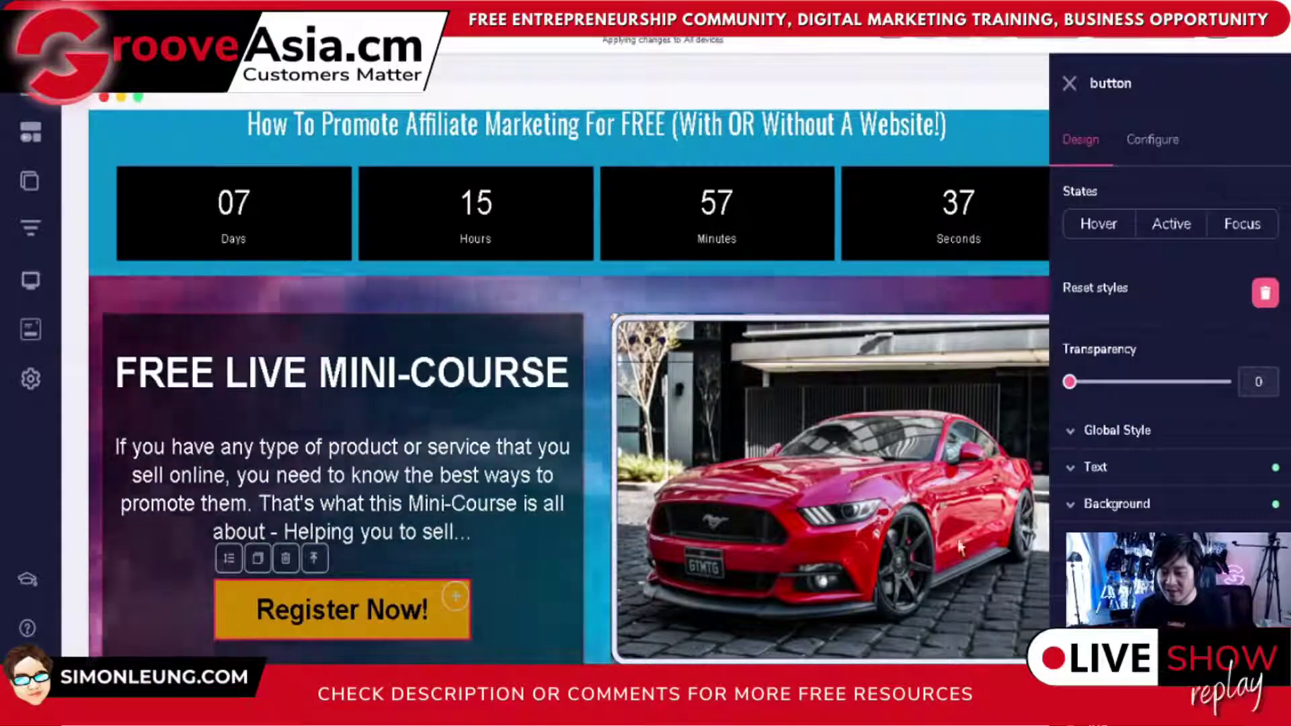
Step: Inspect the styles of the red car image and the countdown's Hours box
left_click(813, 470)
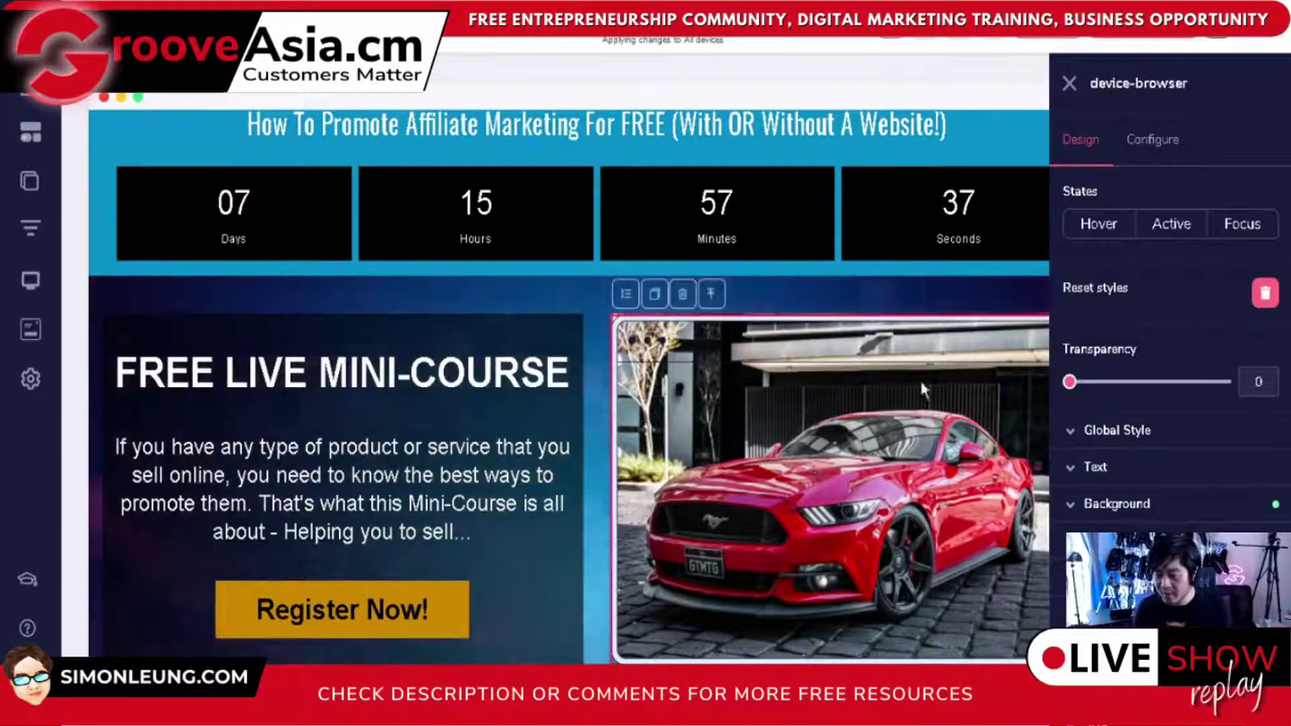
left_click(402, 257)
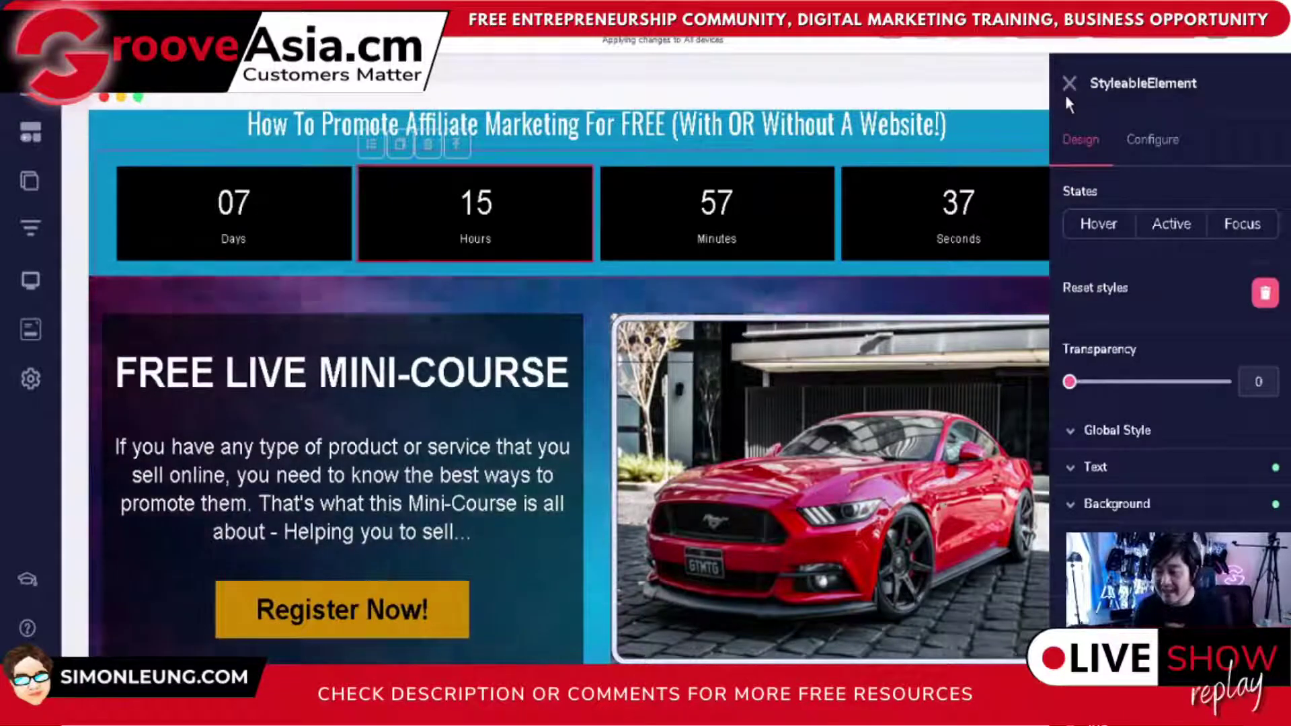
Step: Close the StyleableElement panel and bring up Publish Settings
left_click(1070, 83)
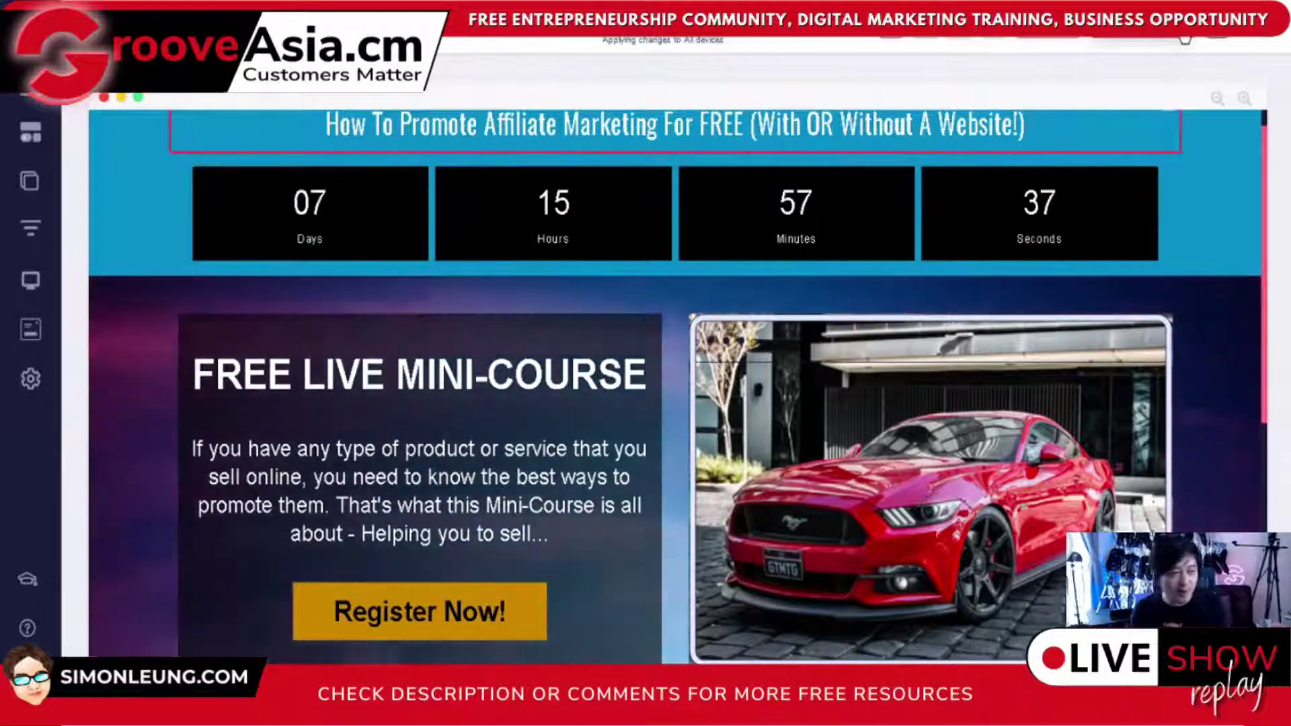
left_click(1184, 37)
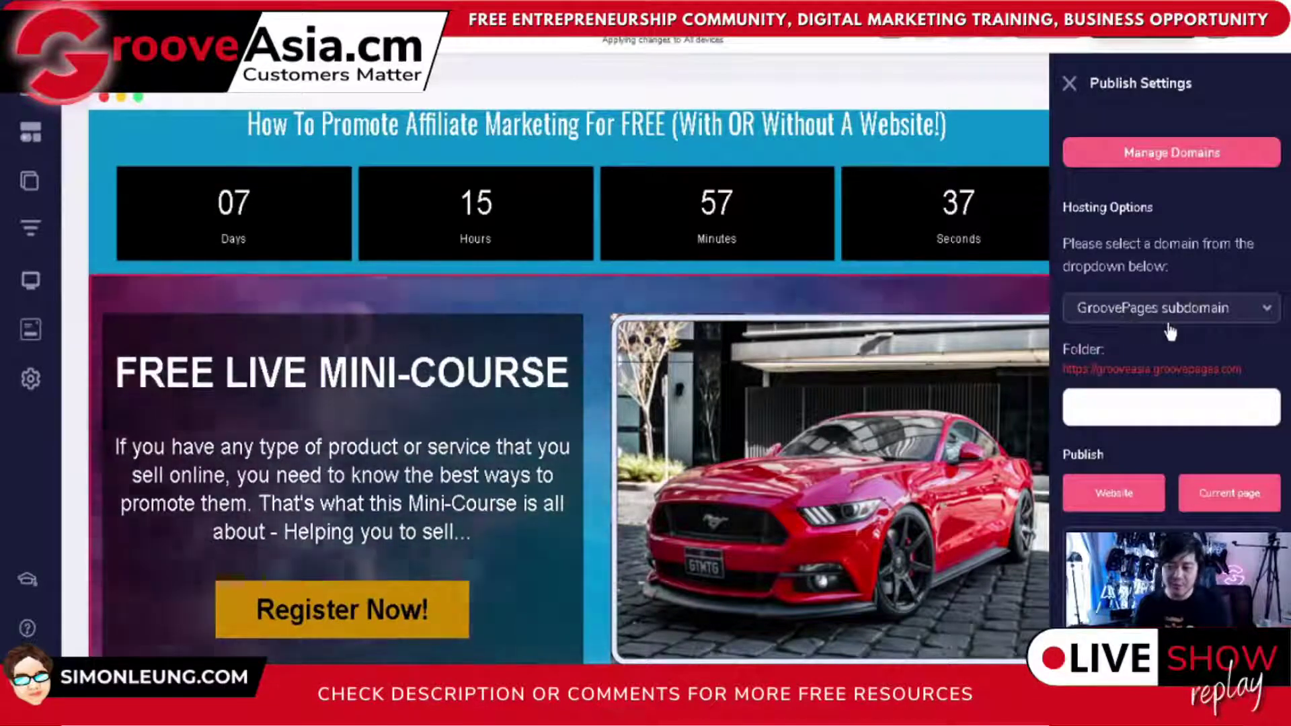
Step: Choose GroovePages subdomain as the domain and enter folder 'affiliatemarketingminicourse'
left_click(1171, 330)
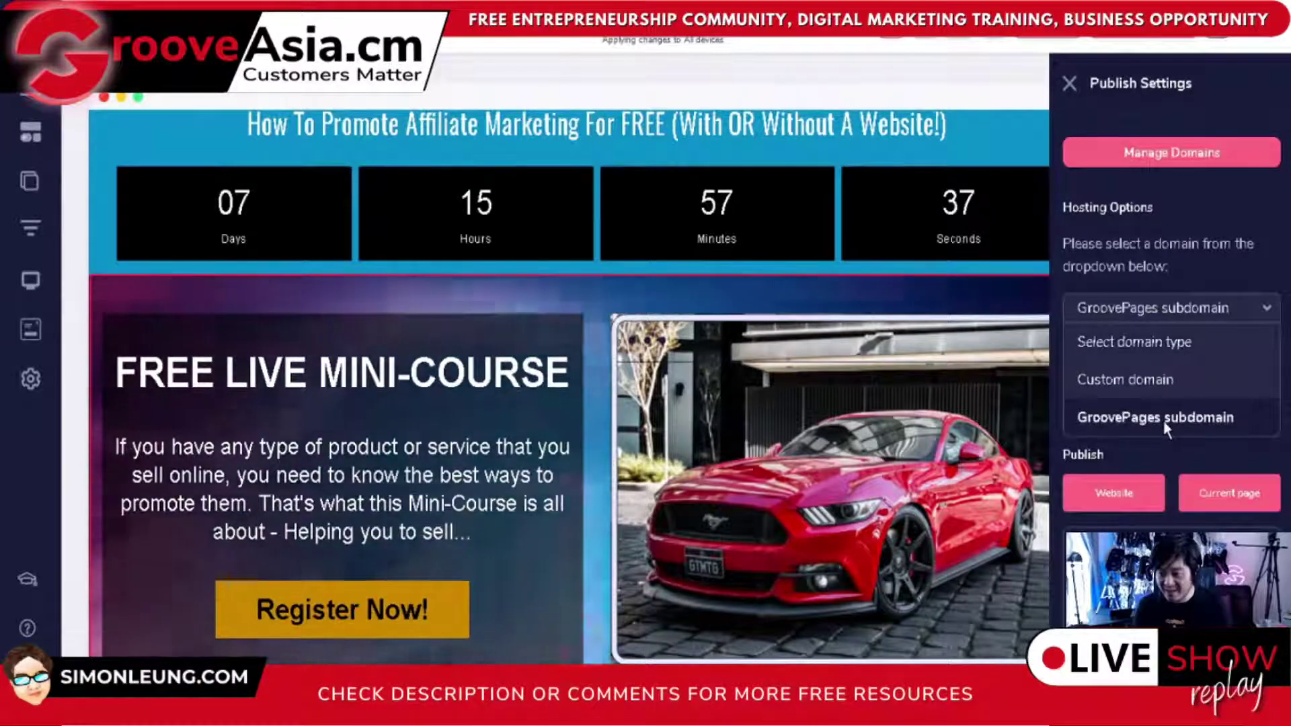
left_click(1163, 421)
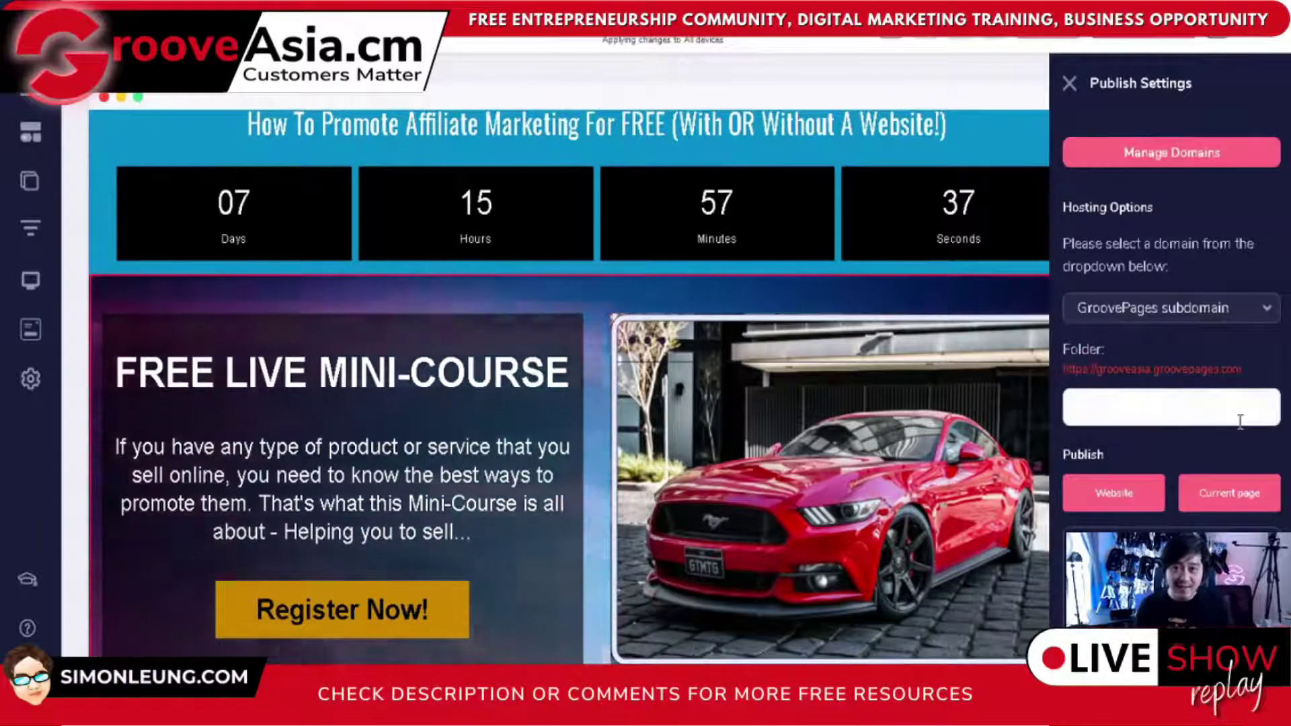
left_click(1184, 417)
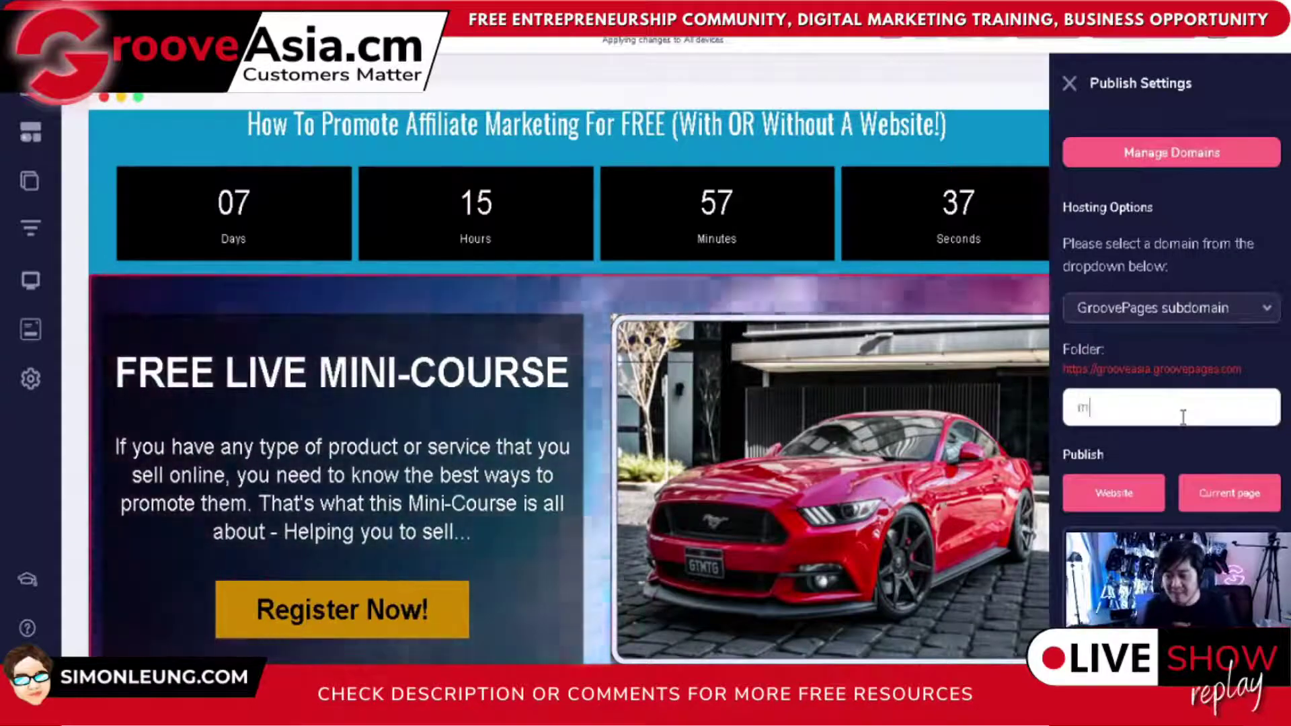
type("aff")
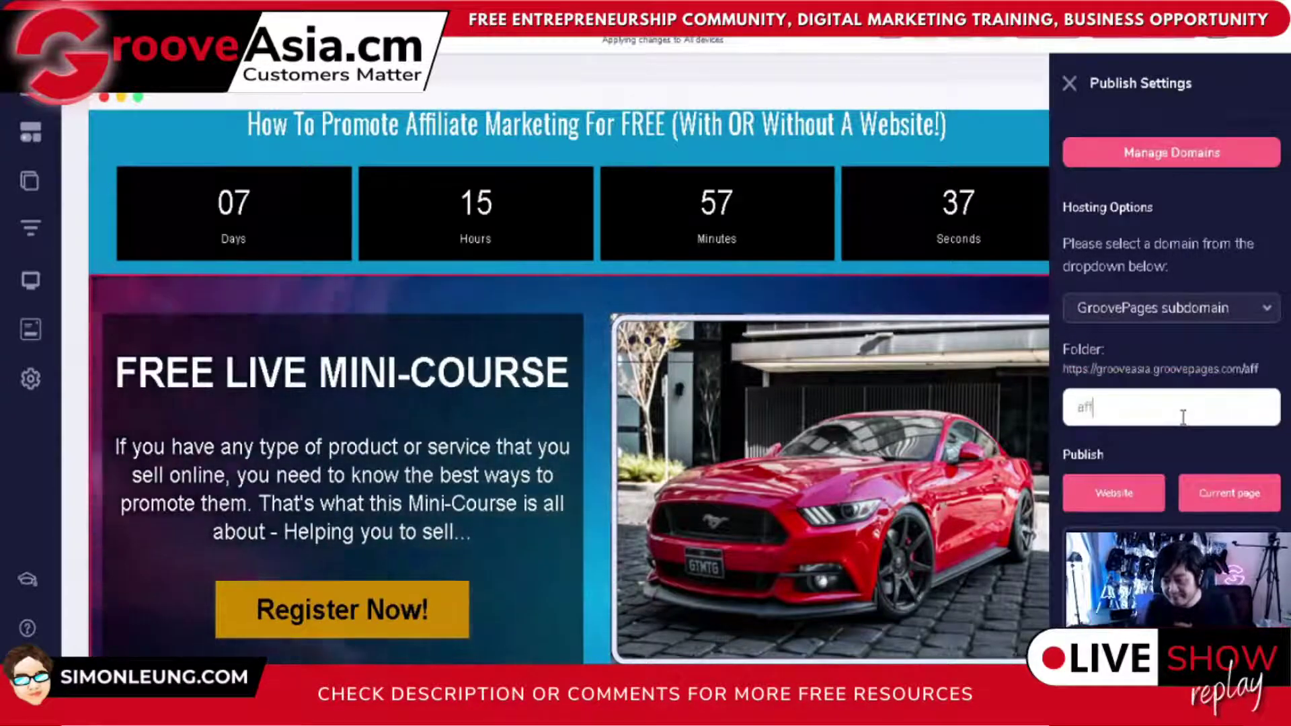
type("iliatemar")
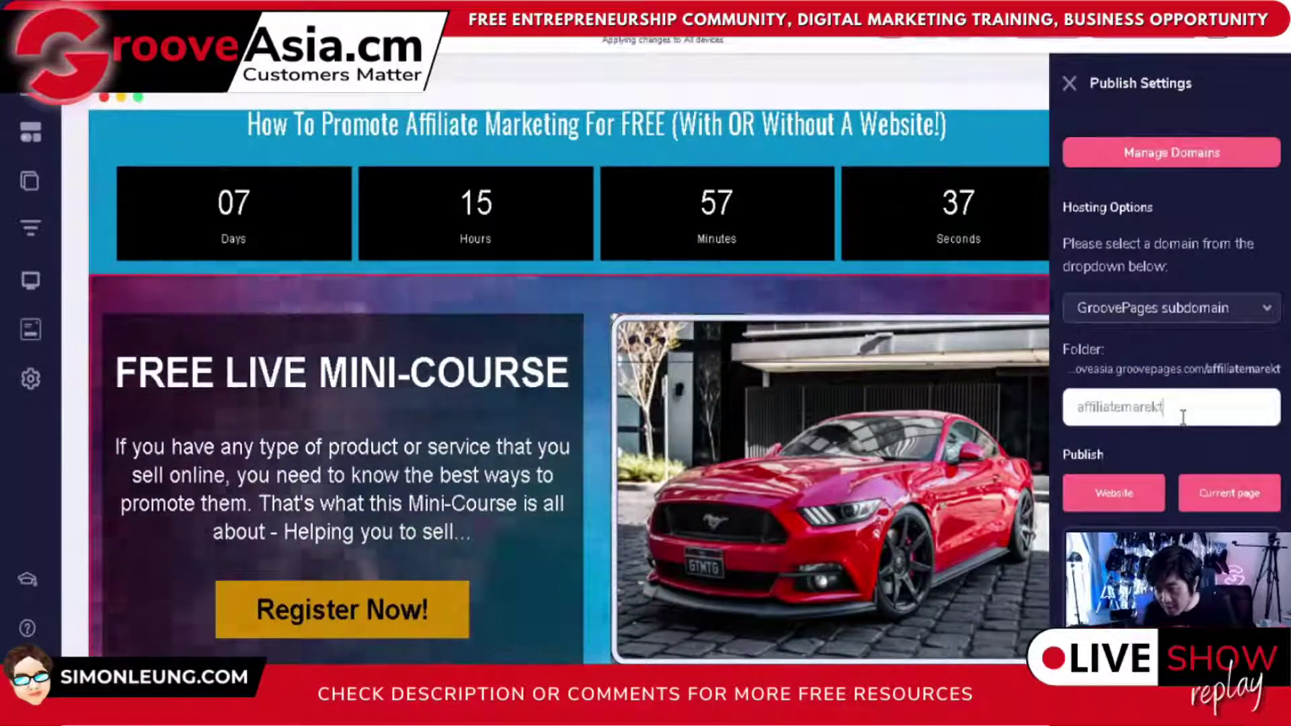
type("keting")
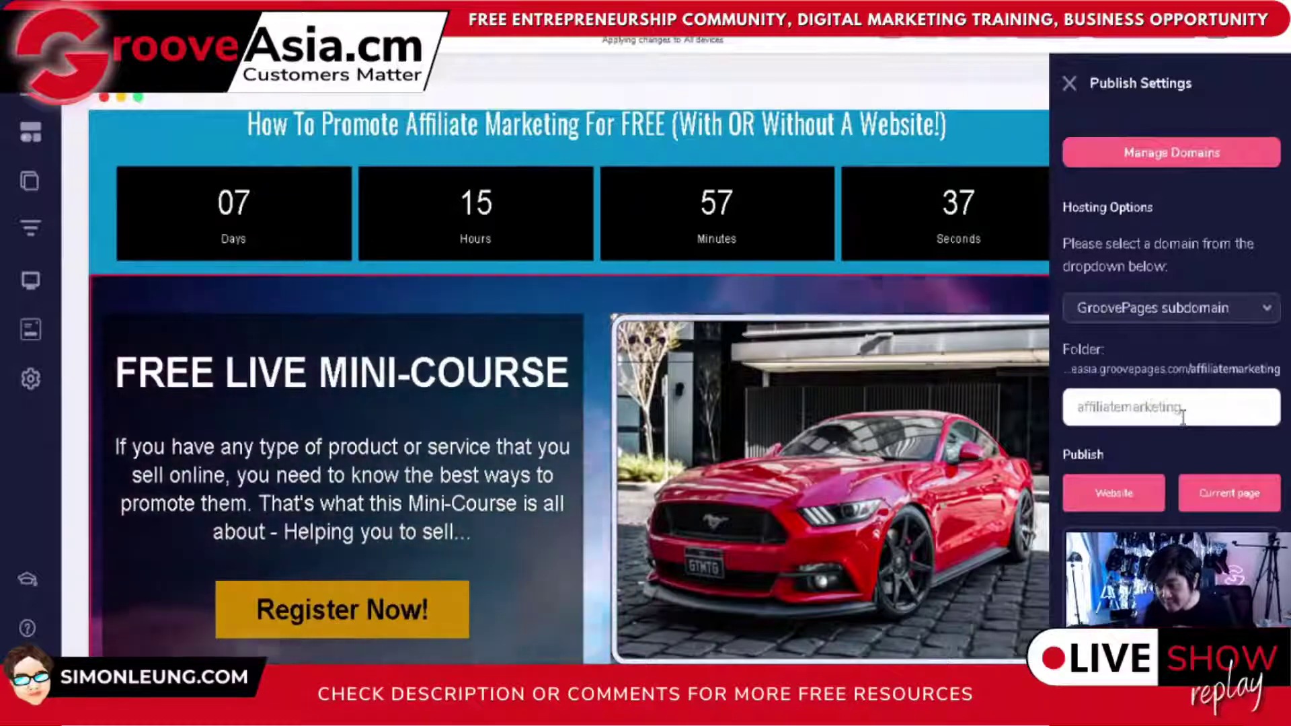
type("minicourse")
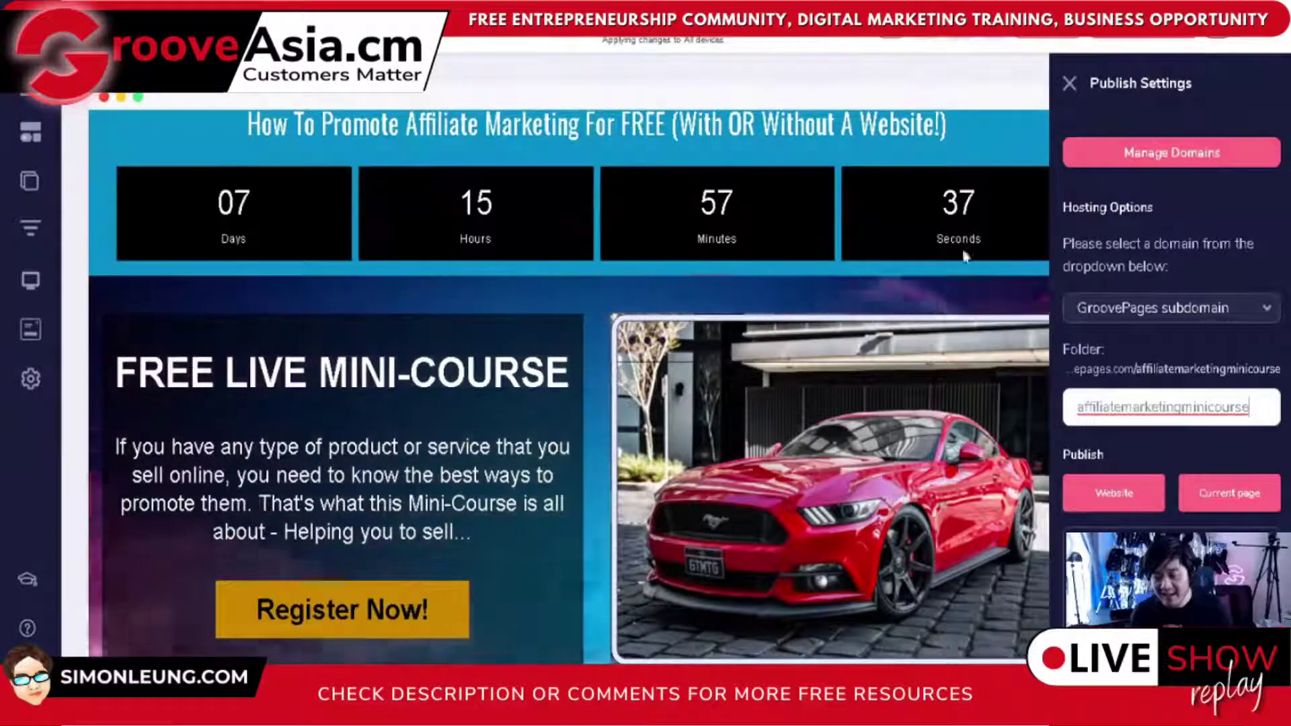
Step: Publish the website to the affiliatemarketingminicourse folder on the GroovePages subdomain
mouse_move(1086, 521)
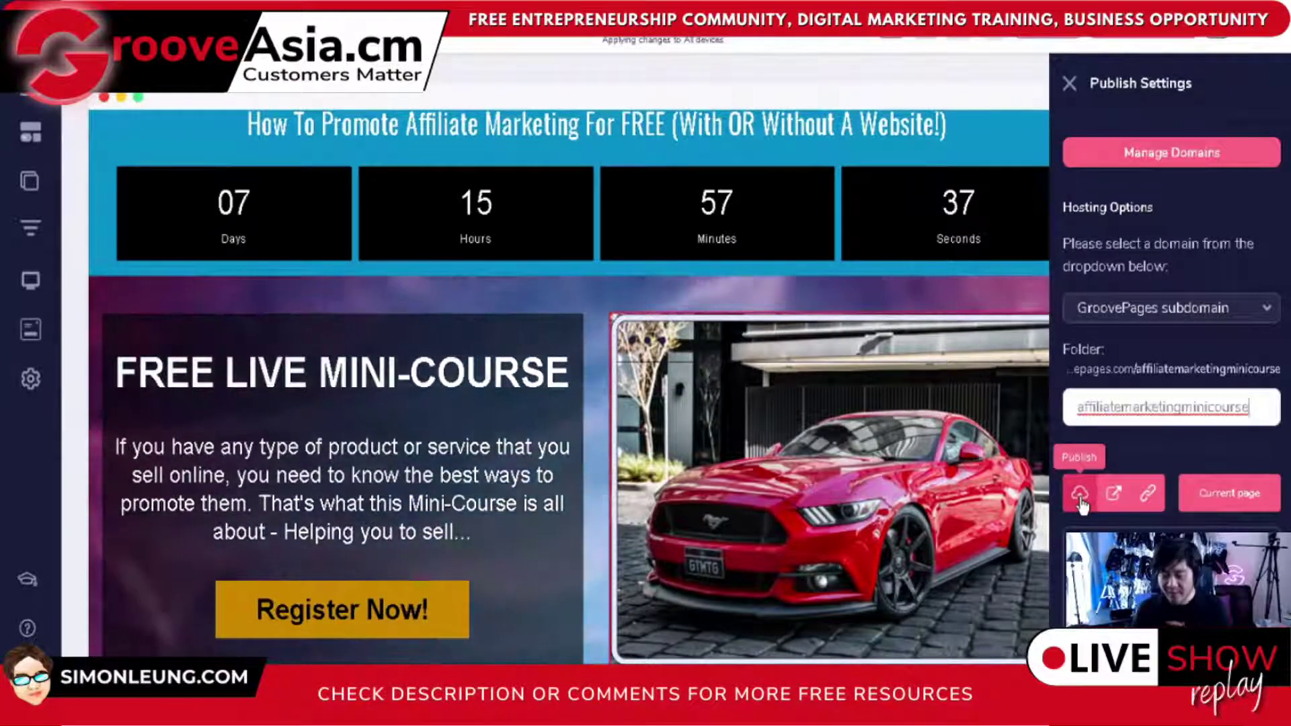
left_click(1080, 496)
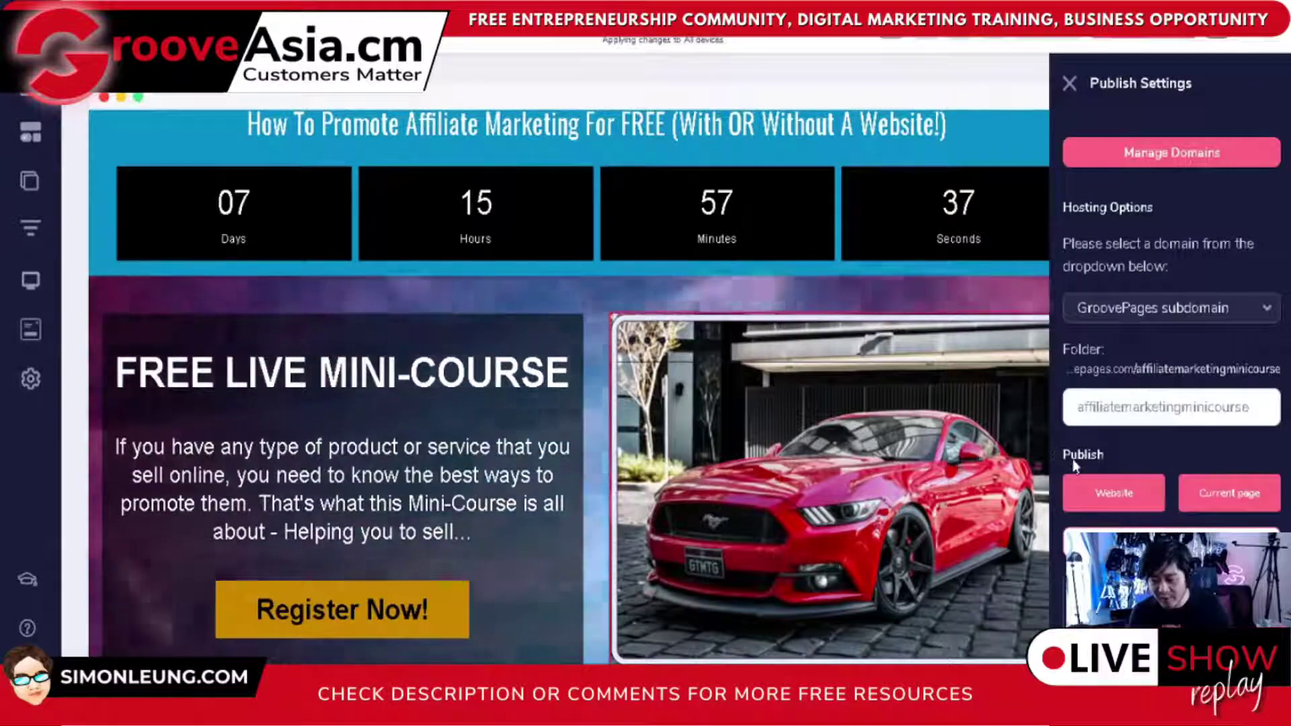
mouse_move(1083, 494)
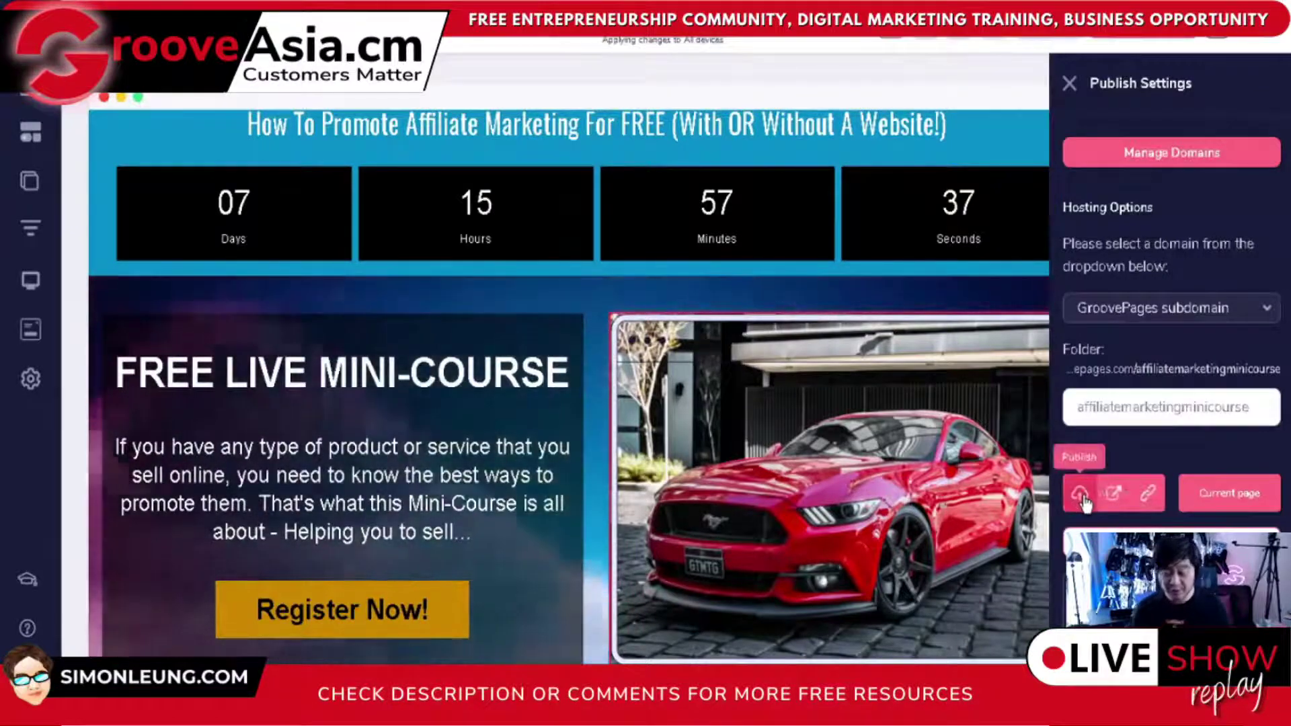